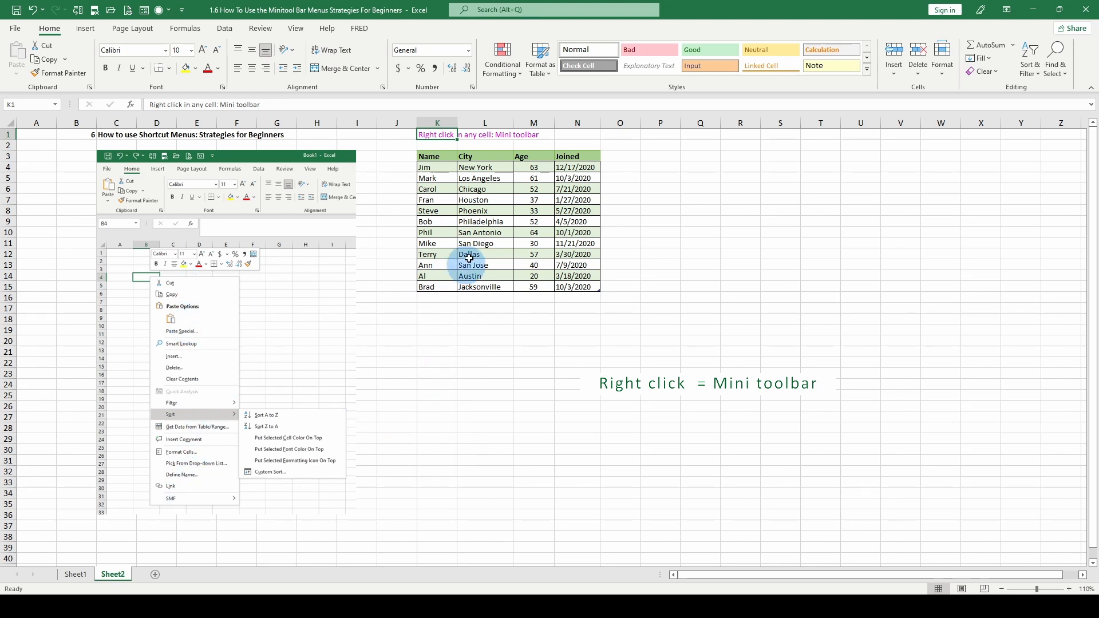
Examine the shortcut commands and mini toolbar available for empty cells K20 and J10, from Cut through Define Name.
left_click(441, 338)
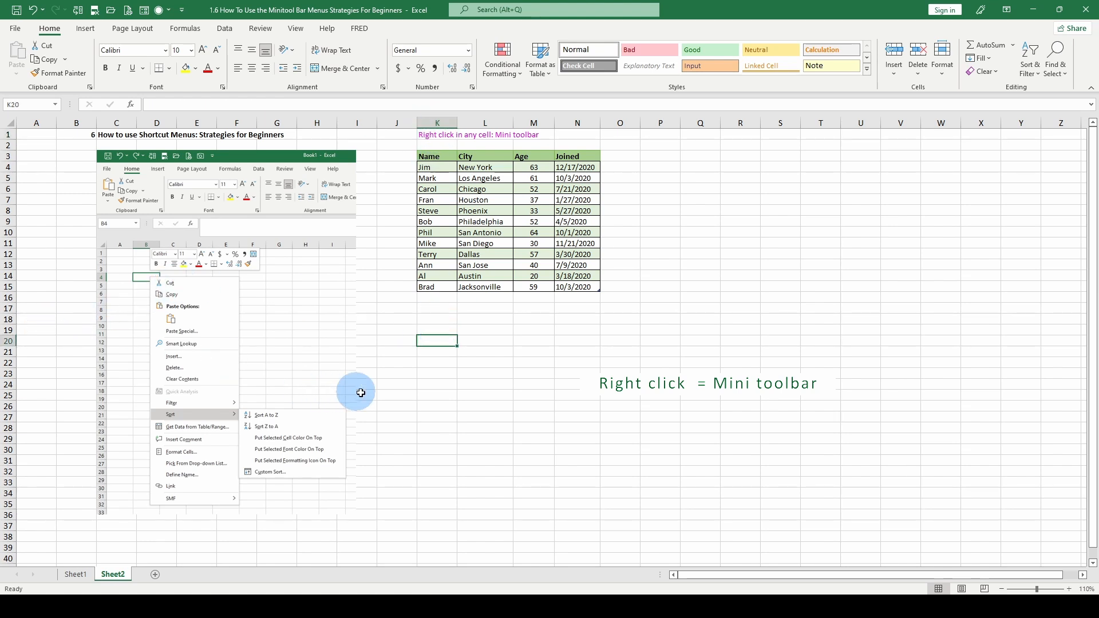
right_click(435, 343)
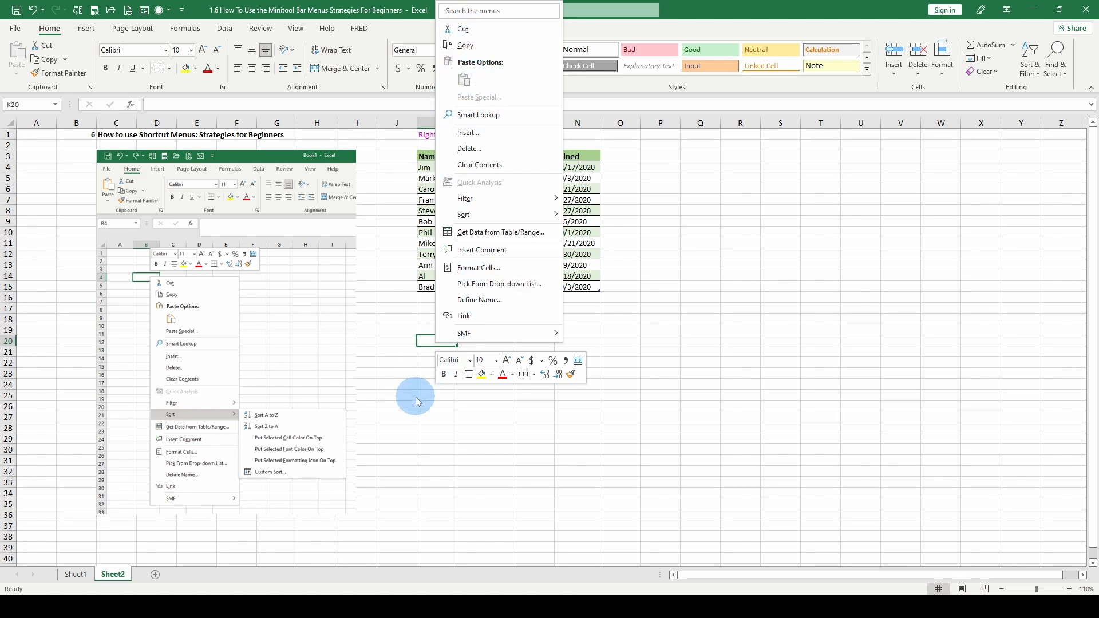
left_click(390, 246)
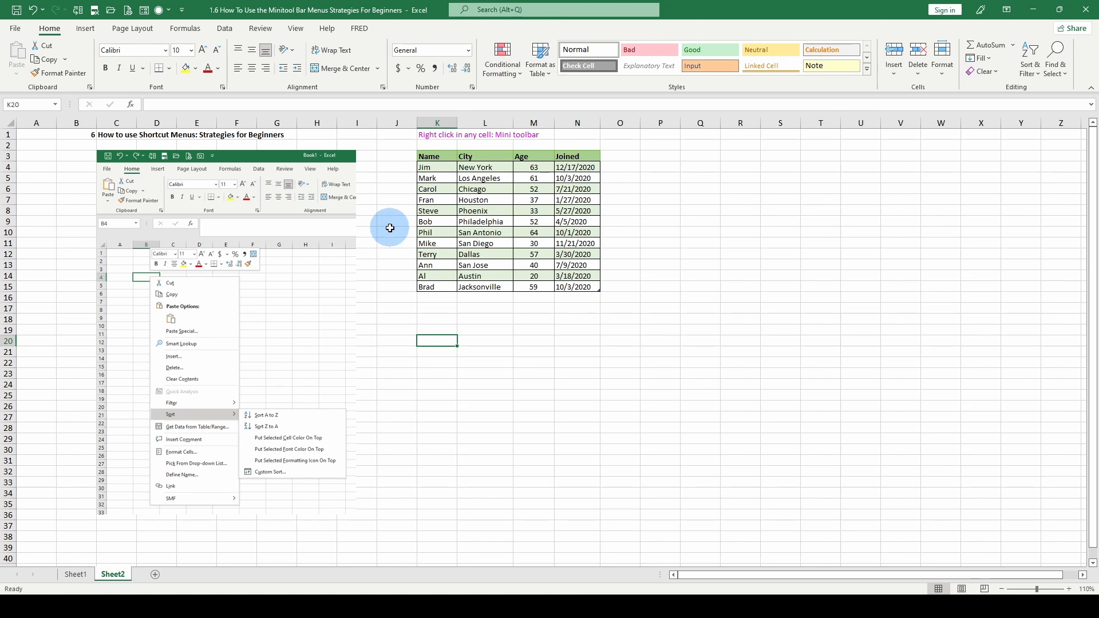
left_click(390, 229)
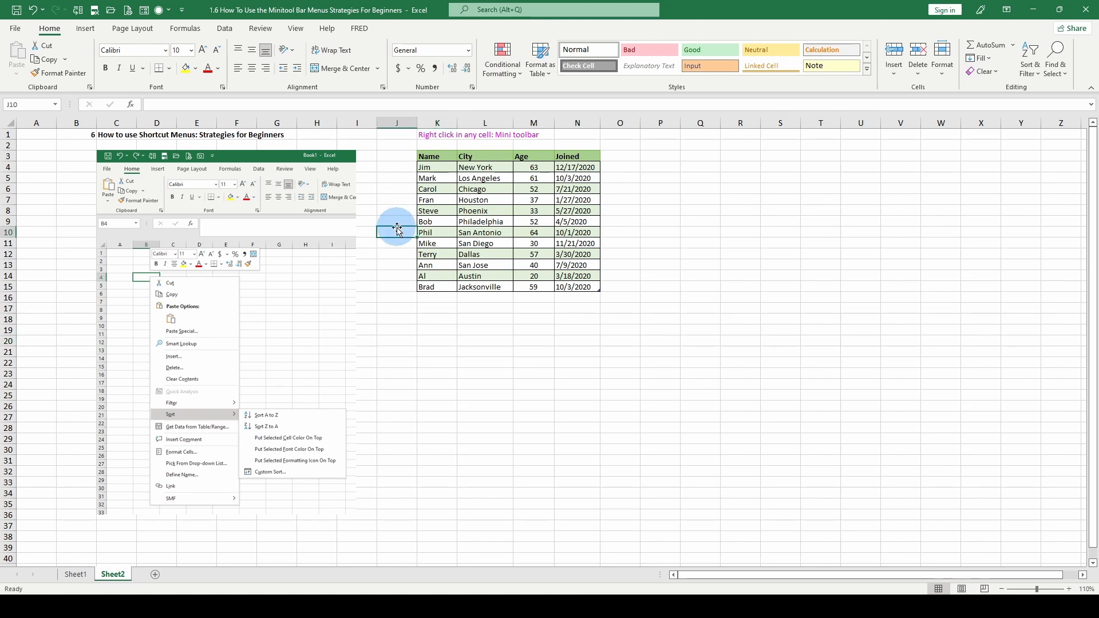
right_click(394, 236)
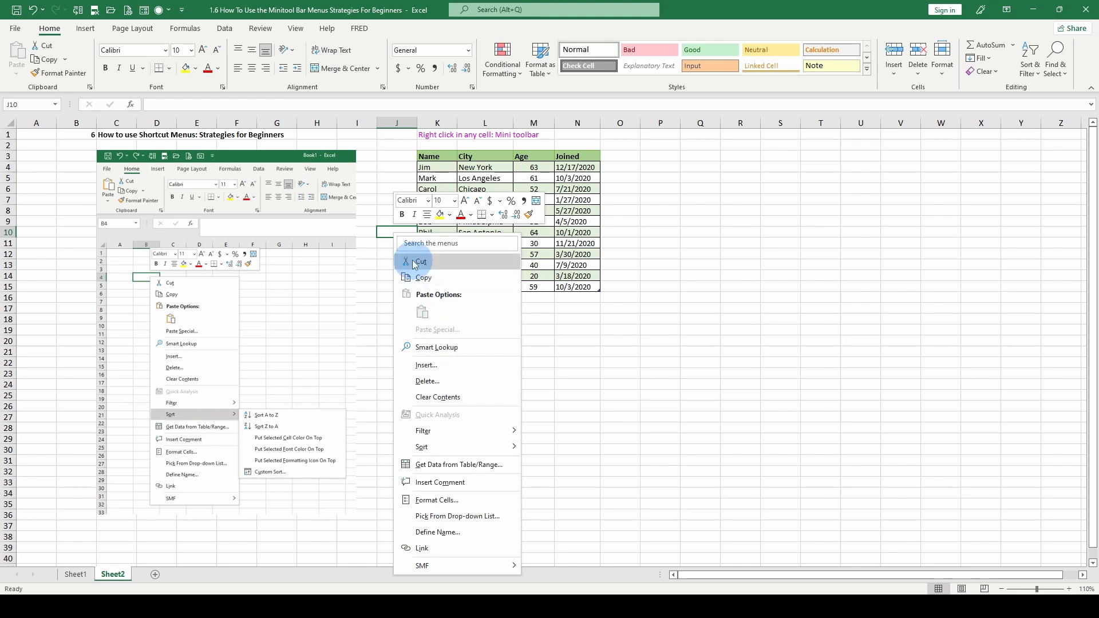
left_click(427, 243)
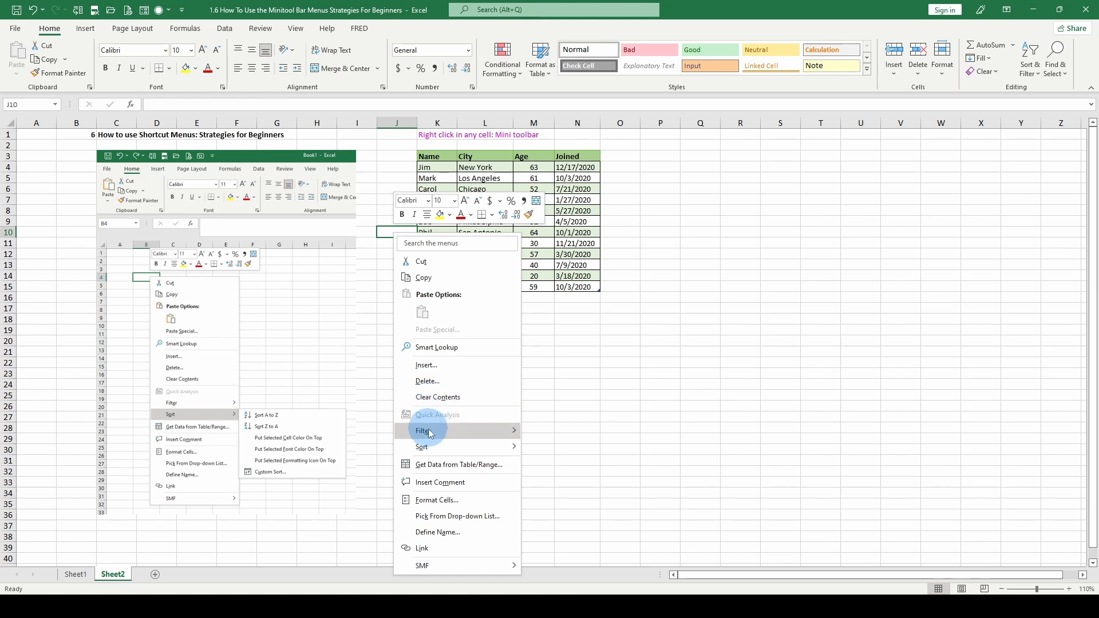
mouse_move(427, 437)
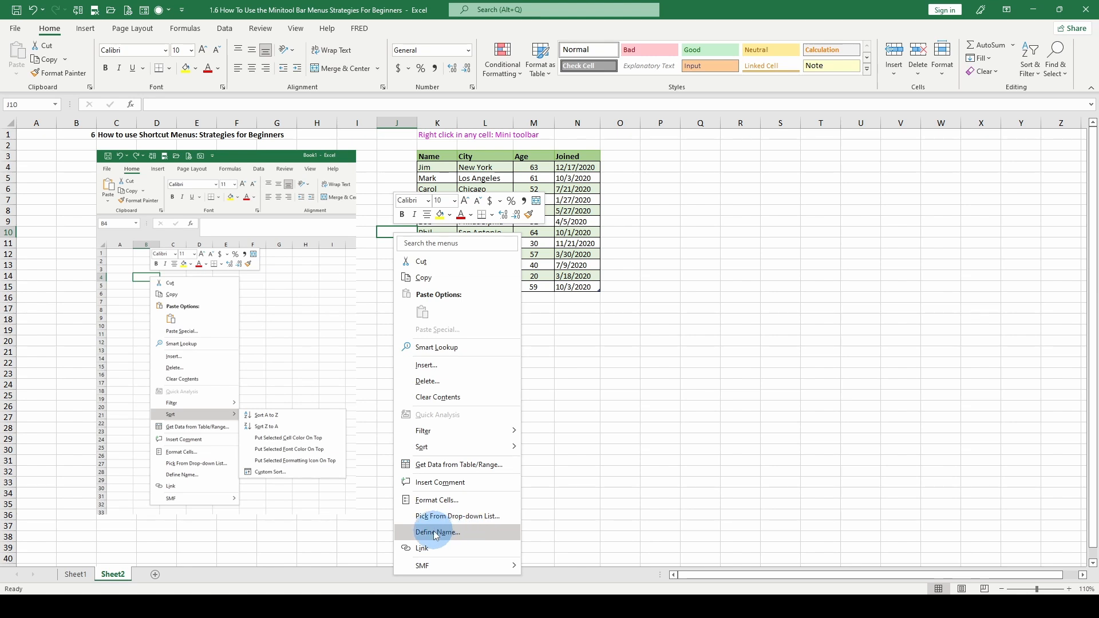
mouse_move(435, 567)
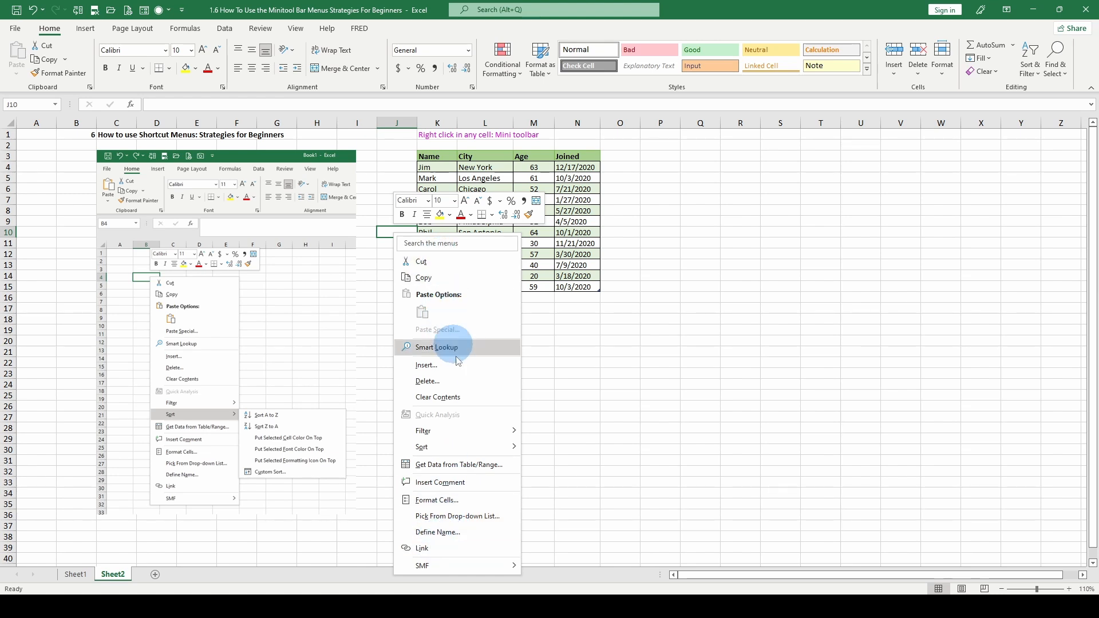
key("Escape")
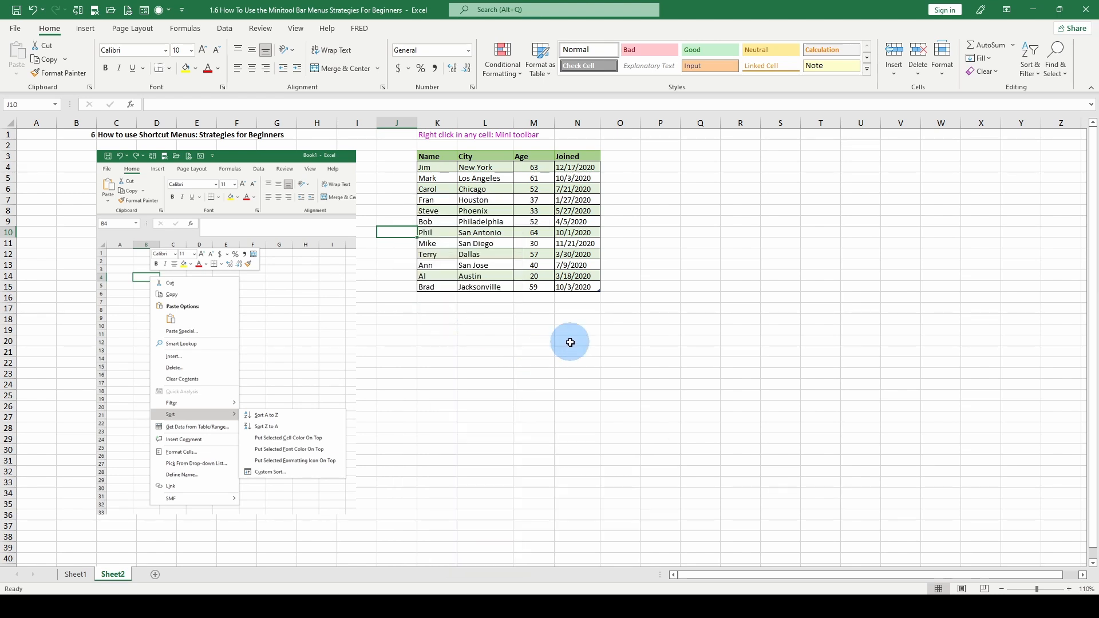
Enter ABC in cell N20 and move it to cell L20 with Cut and Paste.
left_click(570, 343)
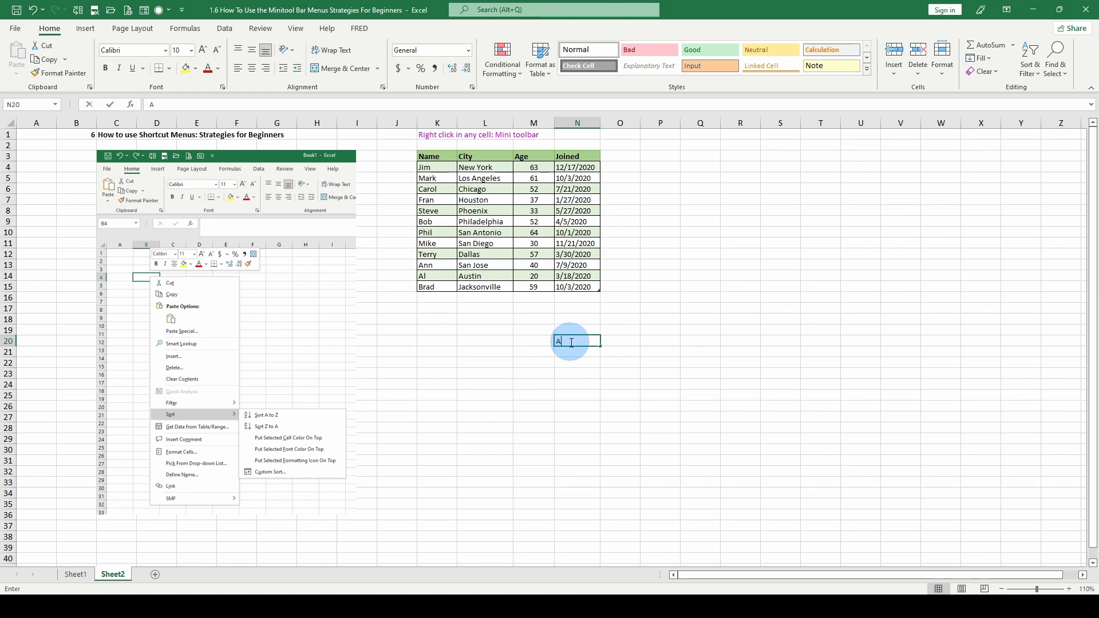
key("ctrl+Return")
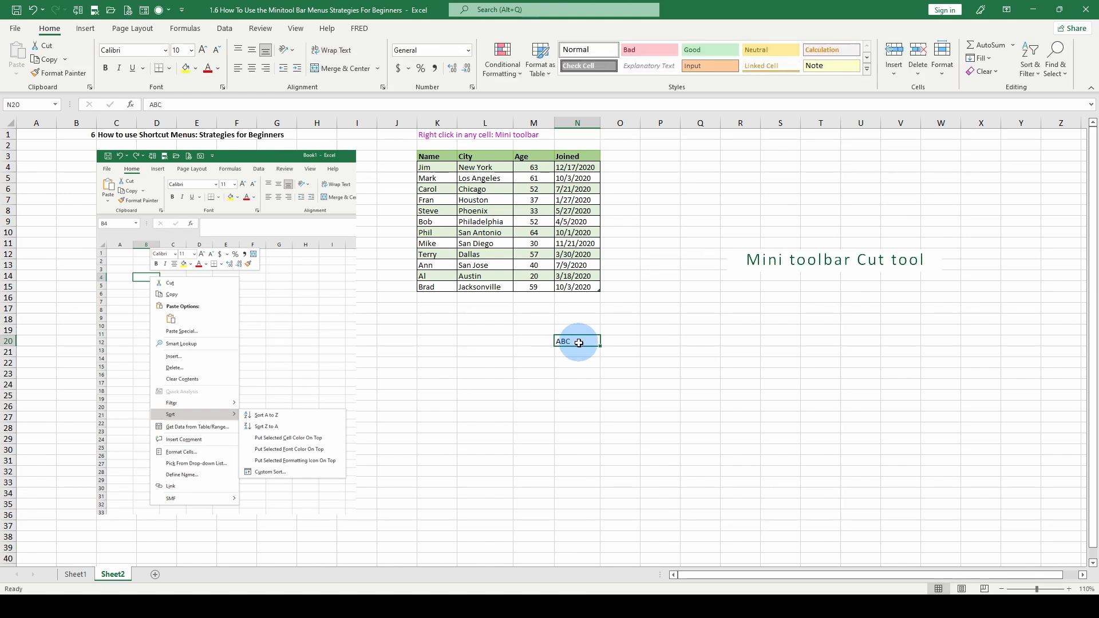
right_click(571, 342)
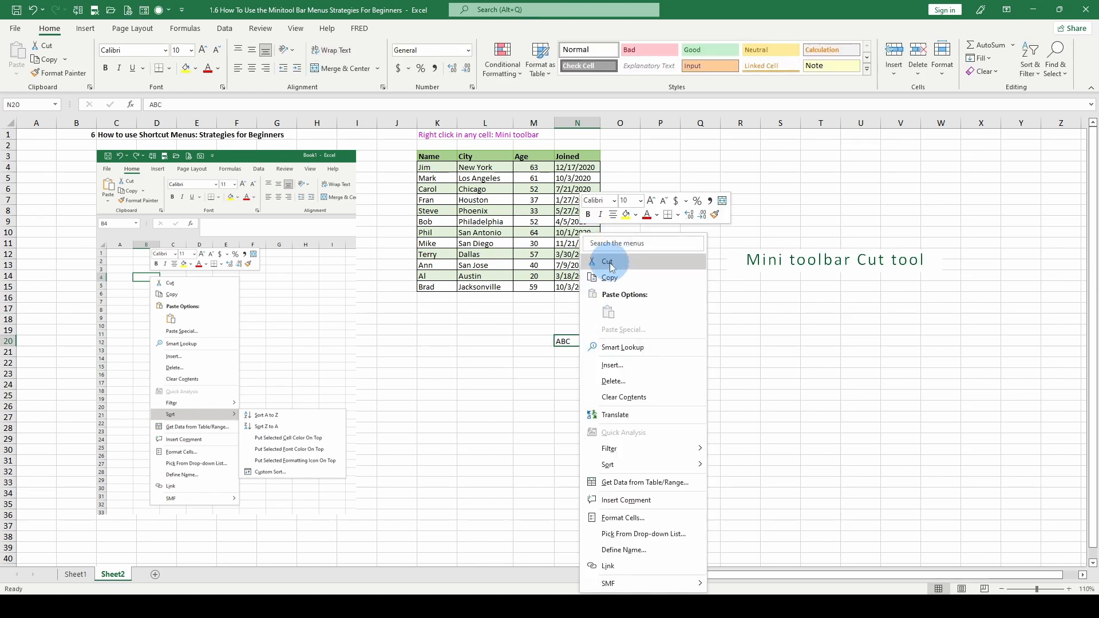
left_click(607, 263)
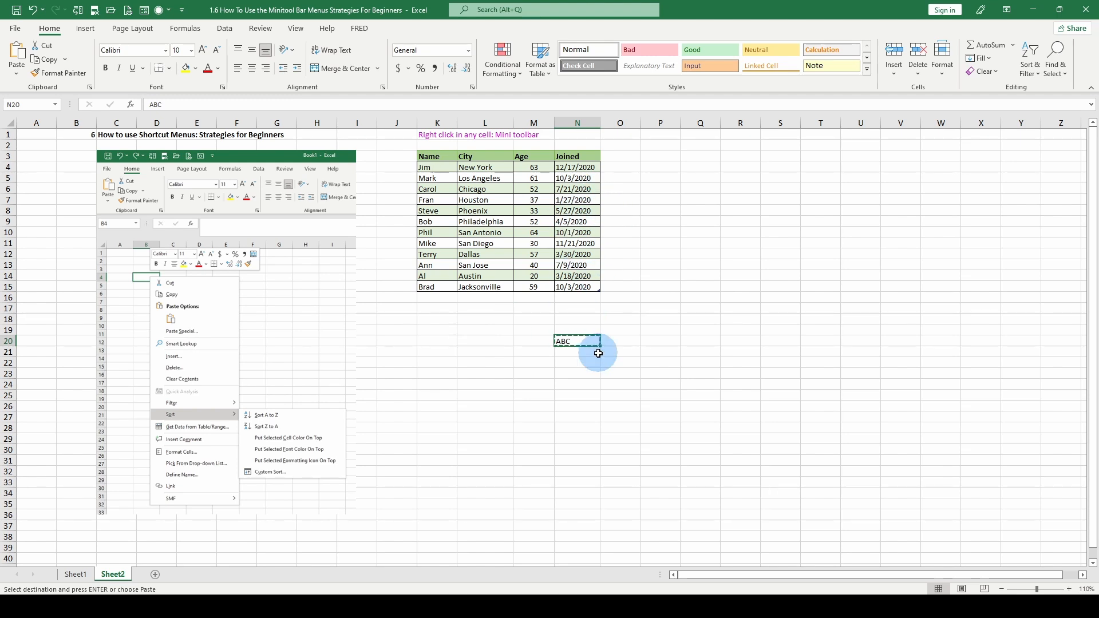
left_click(492, 343)
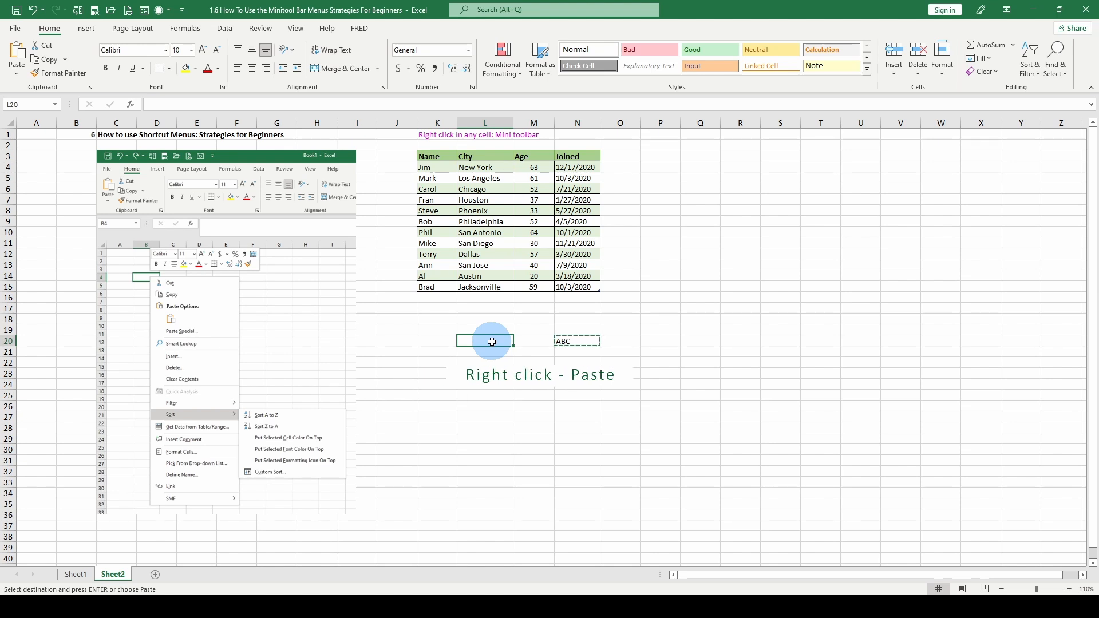
right_click(492, 341)
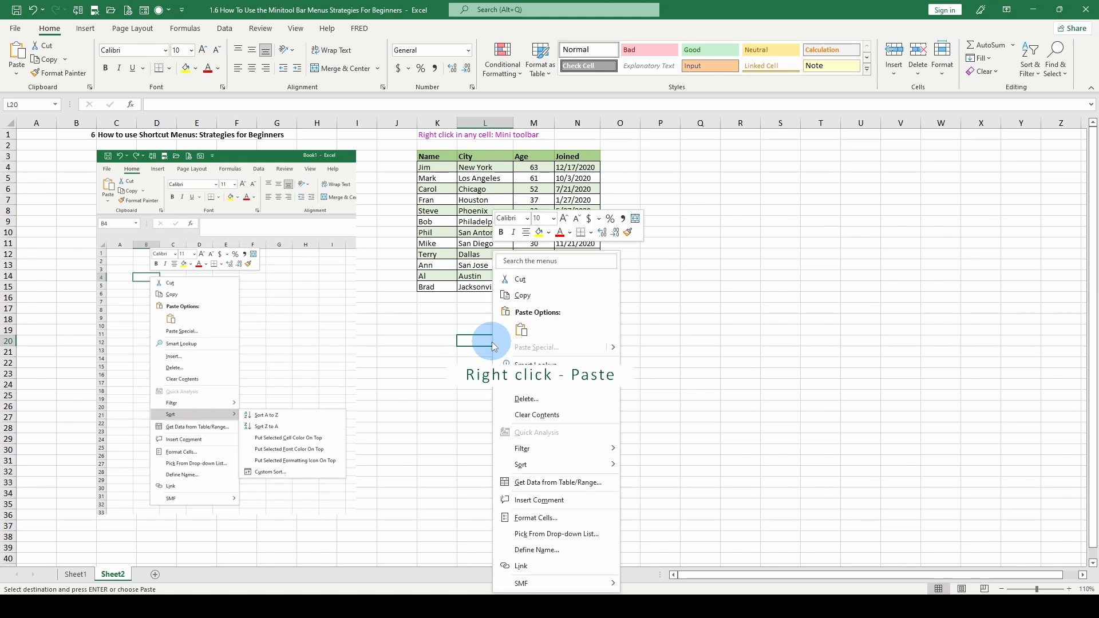
left_click(519, 330)
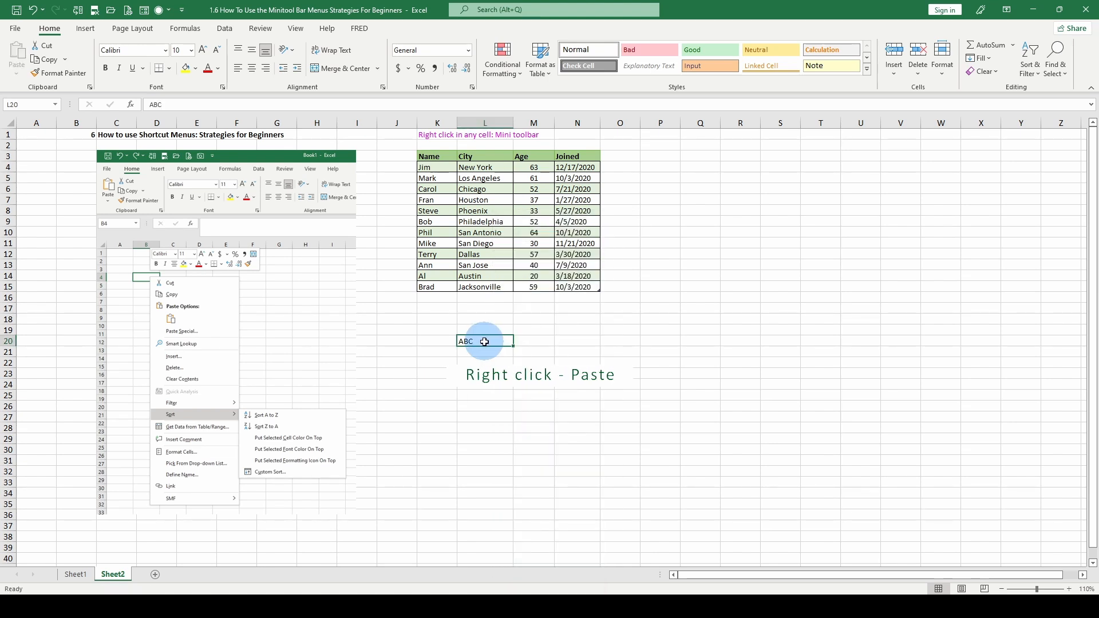
left_click(576, 340)
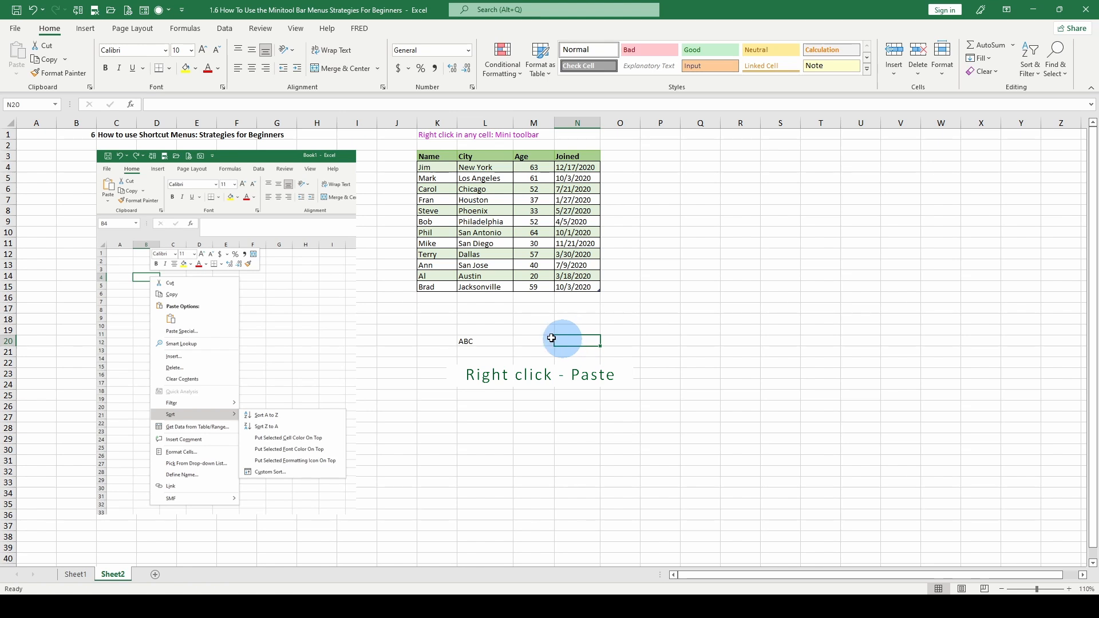
Copy ABC from cell L20 into cell N20 with the regular Paste option, and end copy mode.
left_click(473, 329)
left_click(479, 344)
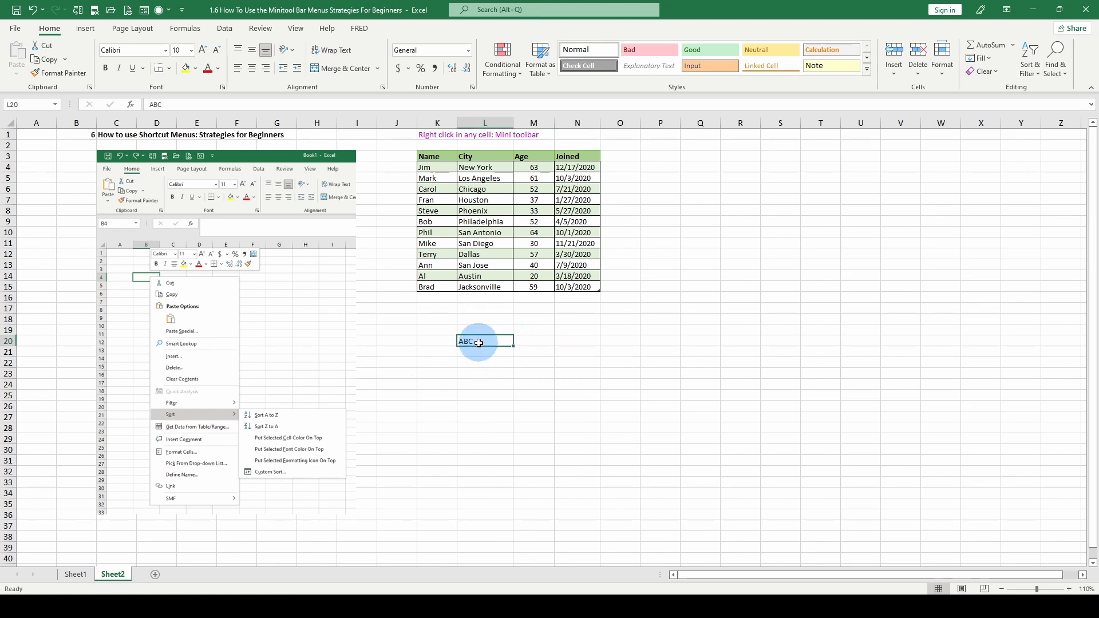
right_click(479, 342)
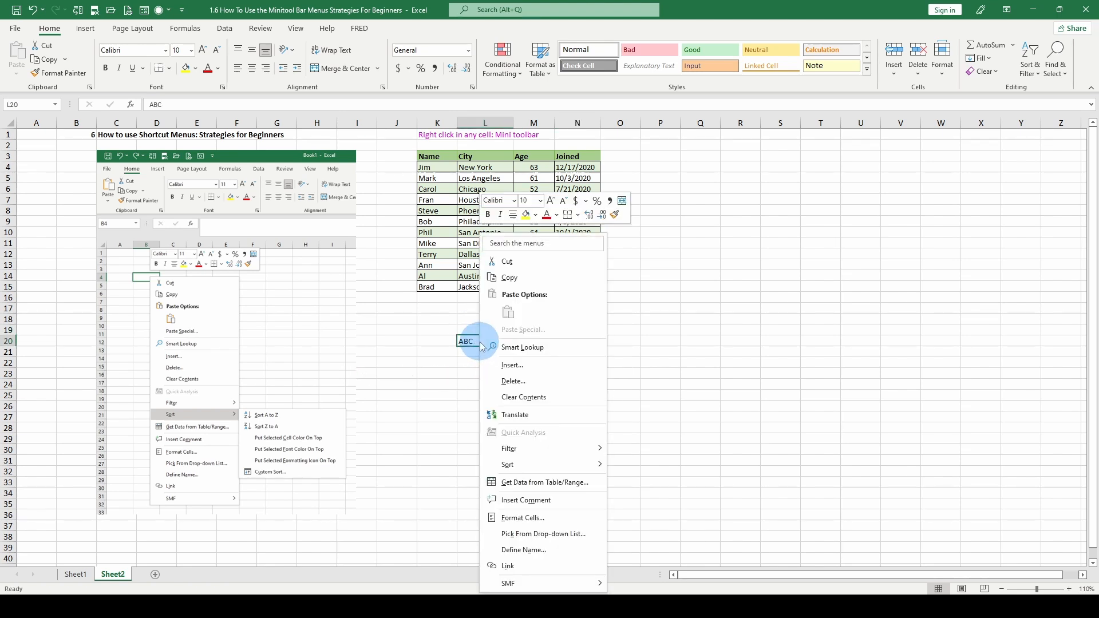
left_click(504, 279)
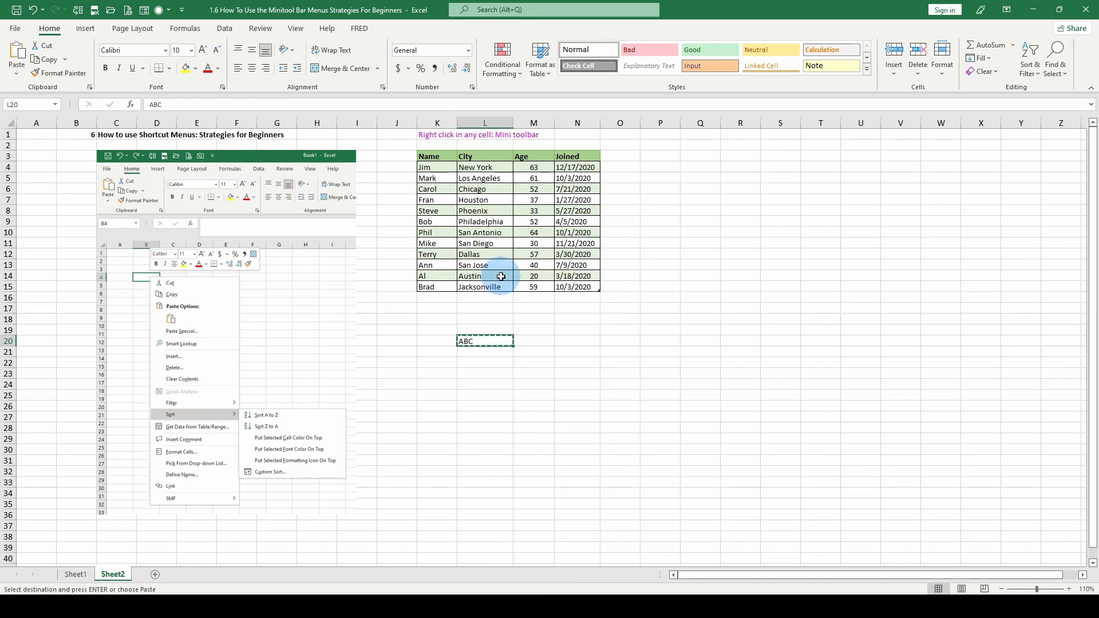
left_click(566, 340)
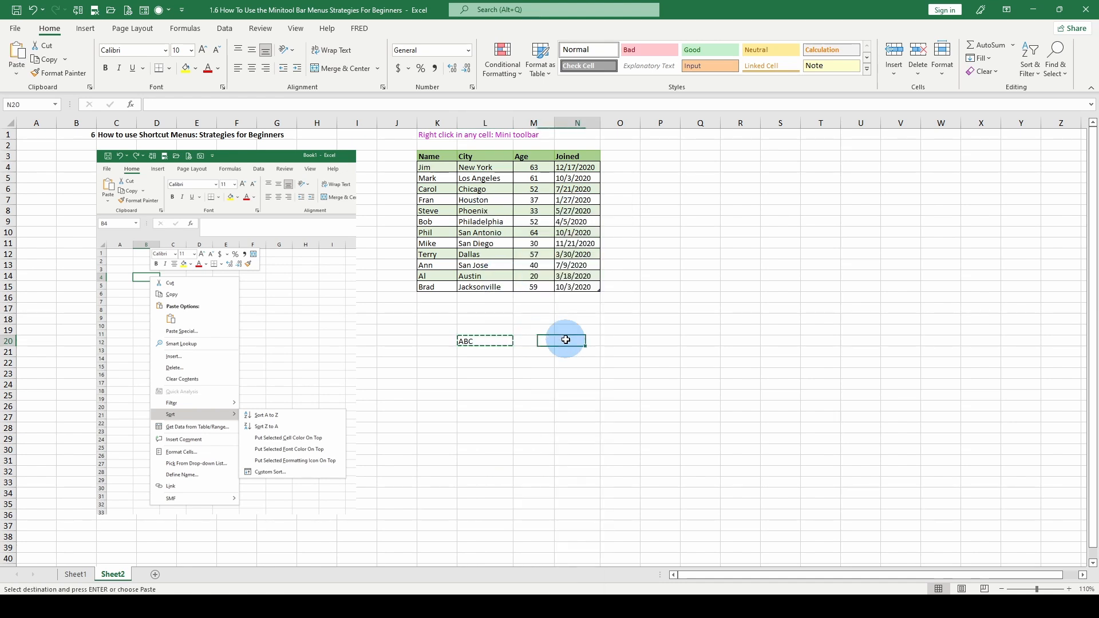
right_click(566, 340)
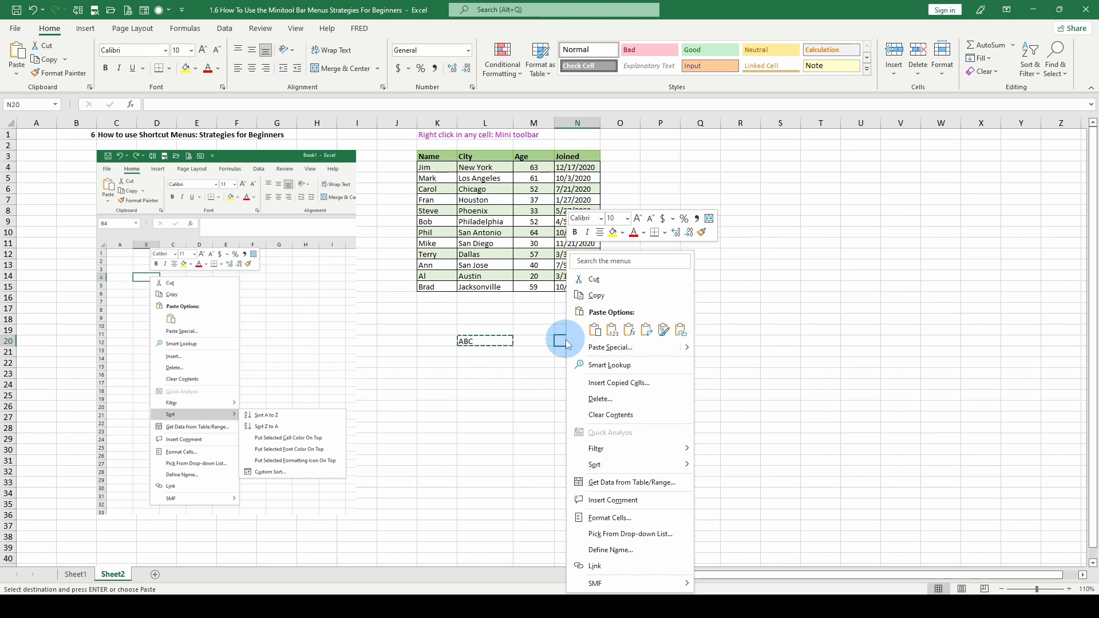
left_click(598, 332)
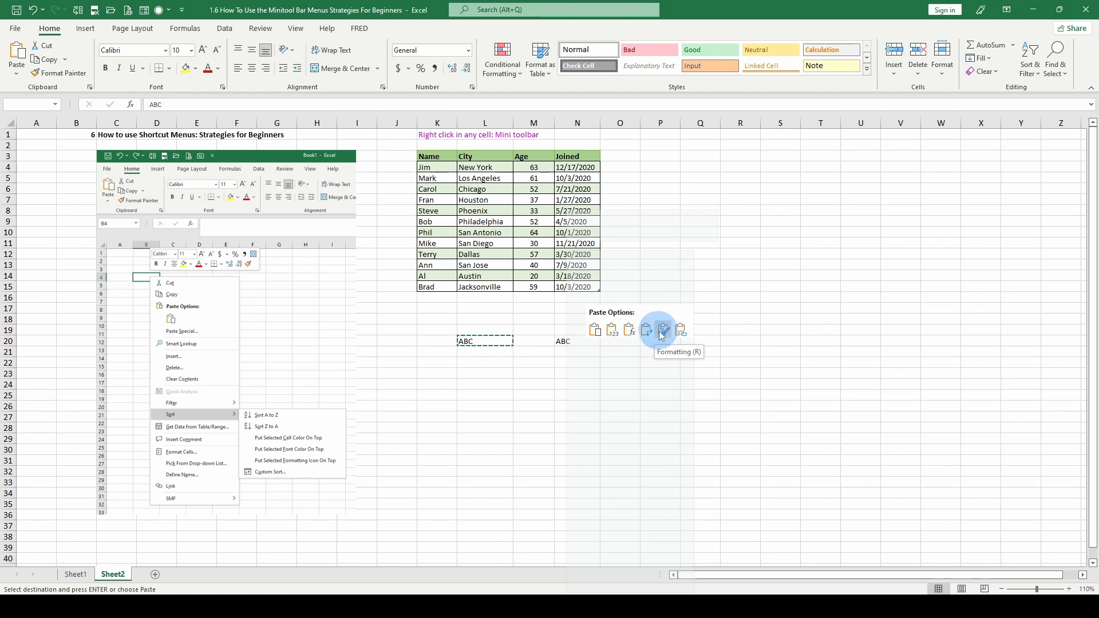
left_click(595, 330)
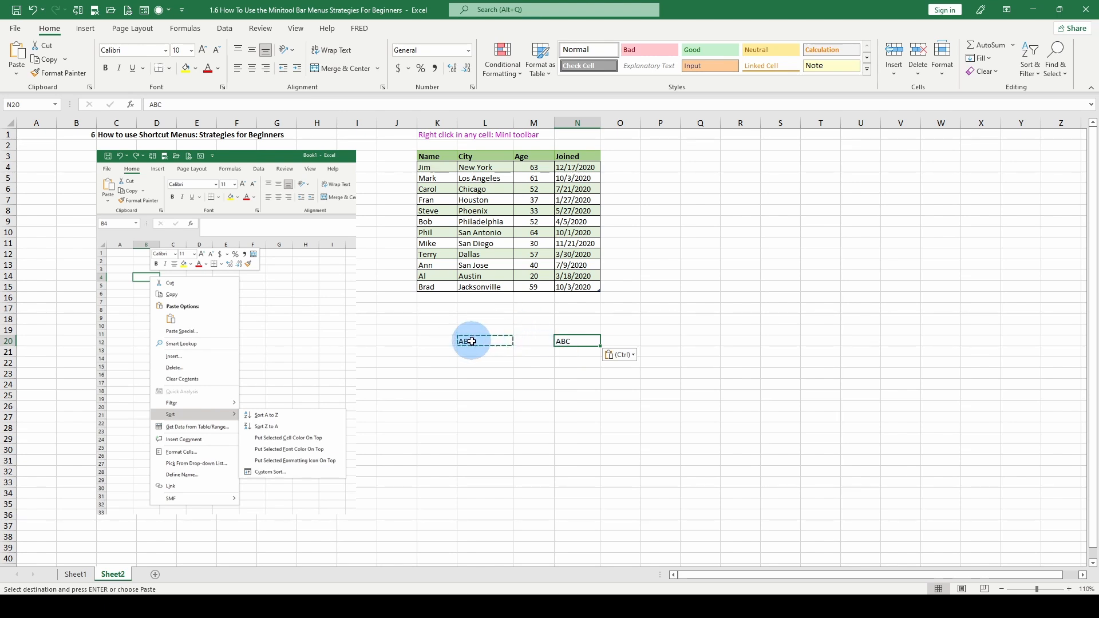
right_click(567, 342)
key("Escape")
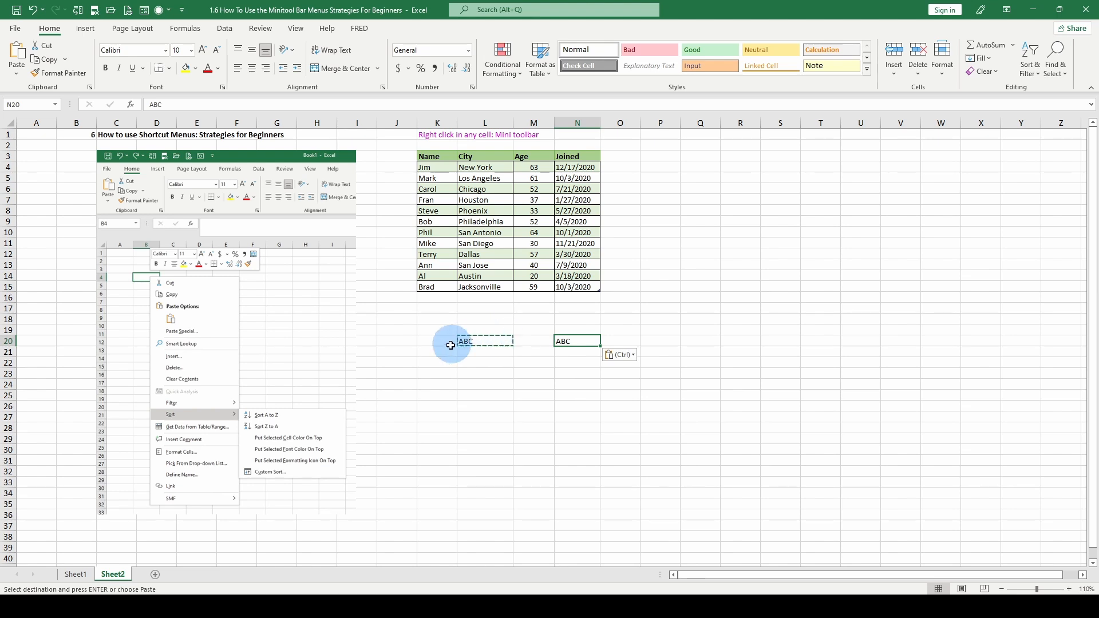
left_click(491, 342)
key("Escape")
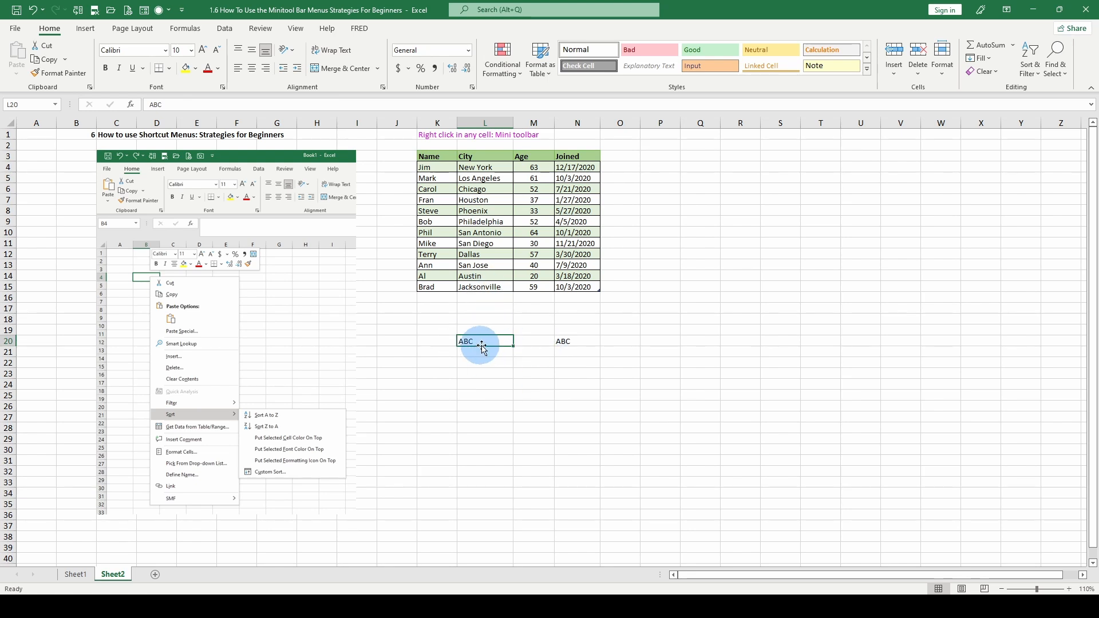
Delete cell N20 with the Shift cells left option.
left_click(577, 340)
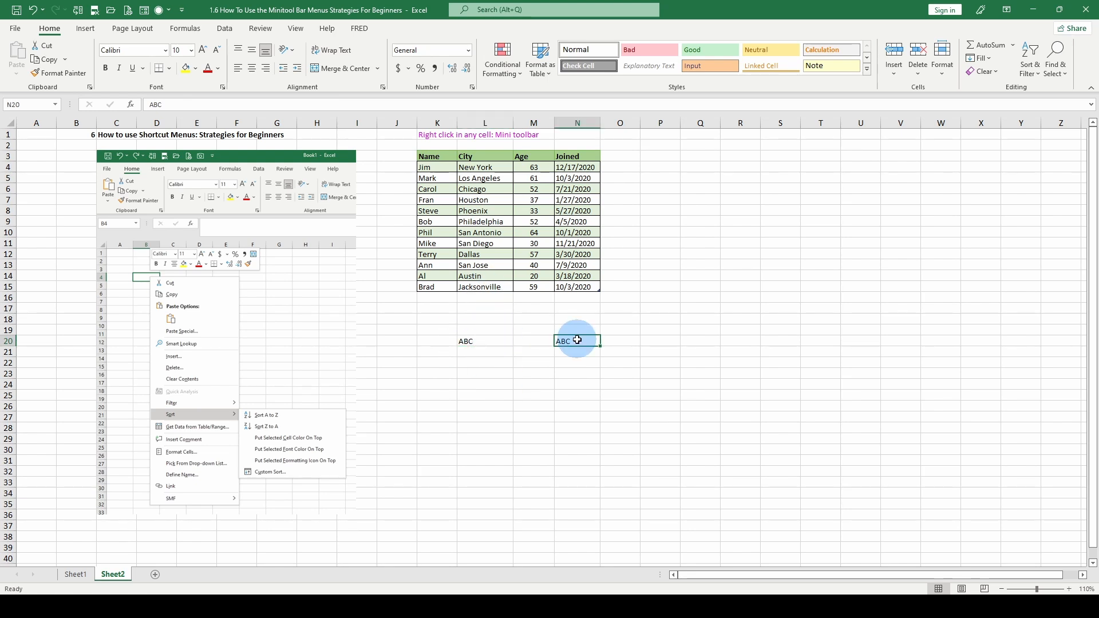
right_click(575, 342)
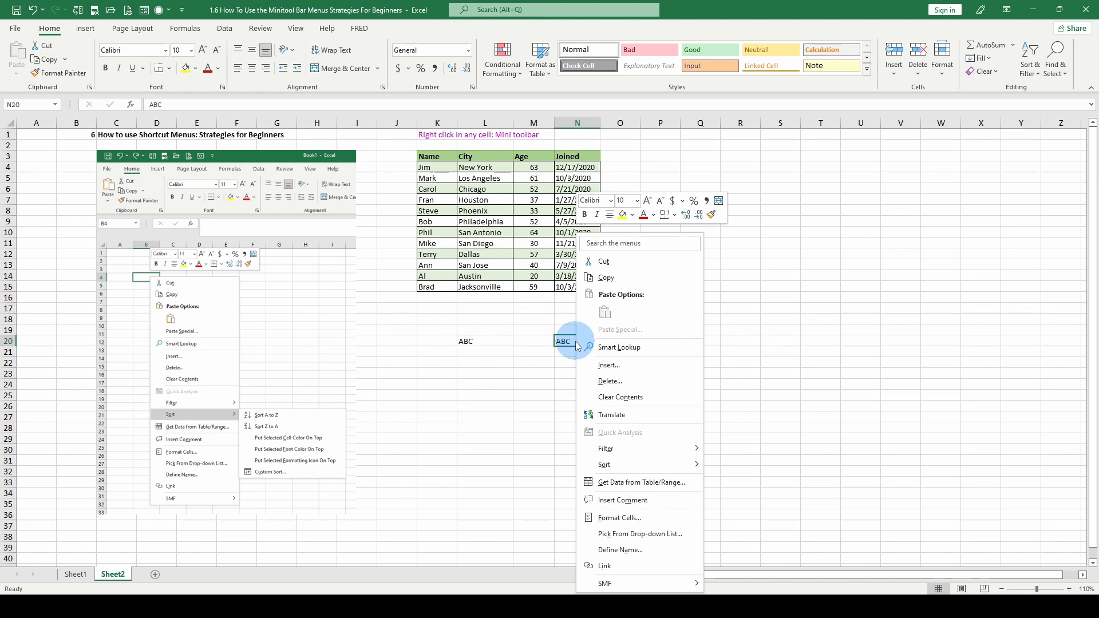
left_click(600, 382)
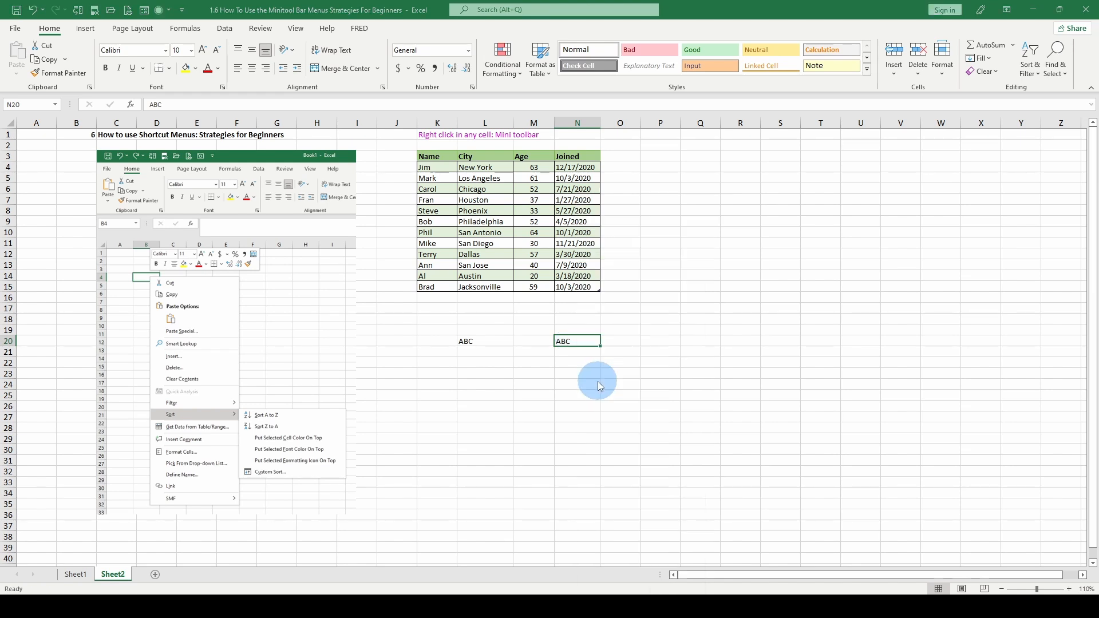
left_click(608, 382)
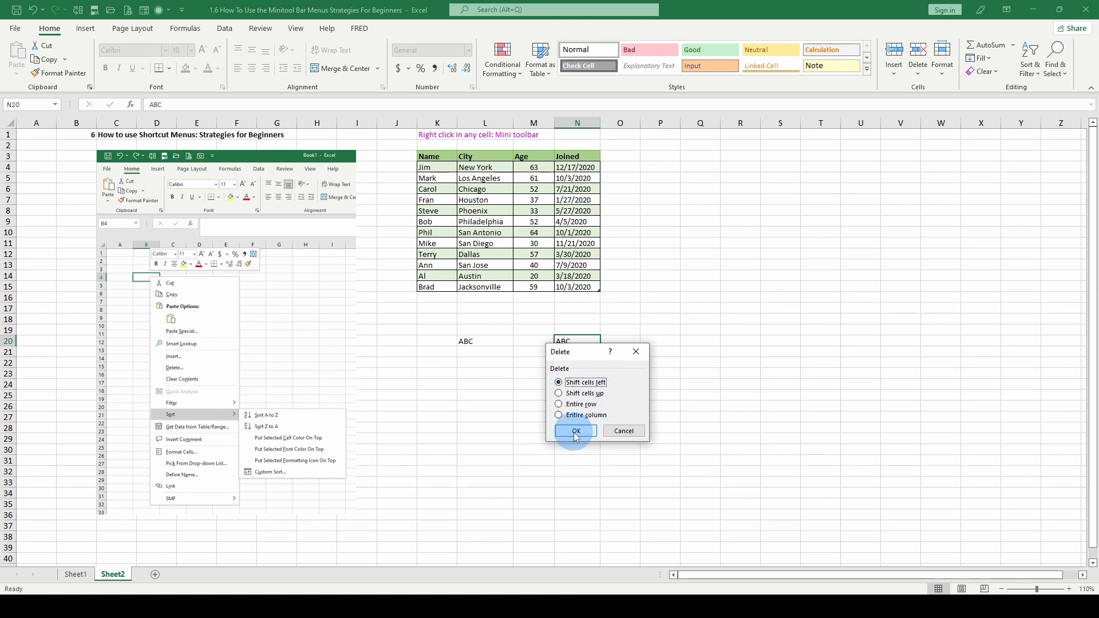
left_click(576, 437)
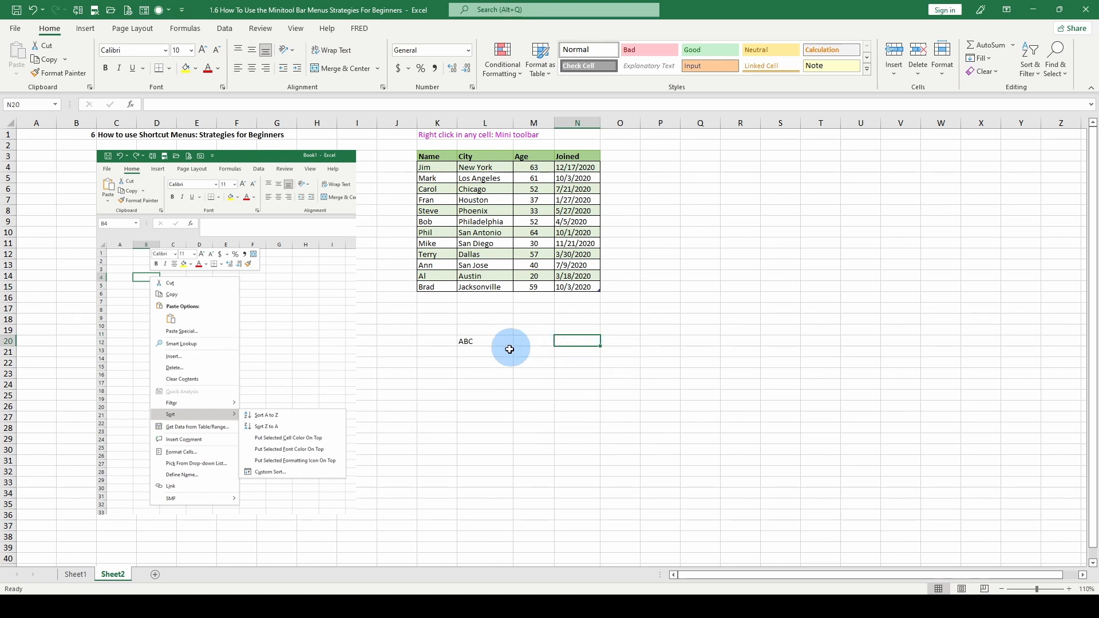
Clear the contents of cell L20 without deleting the cell.
left_click(485, 341)
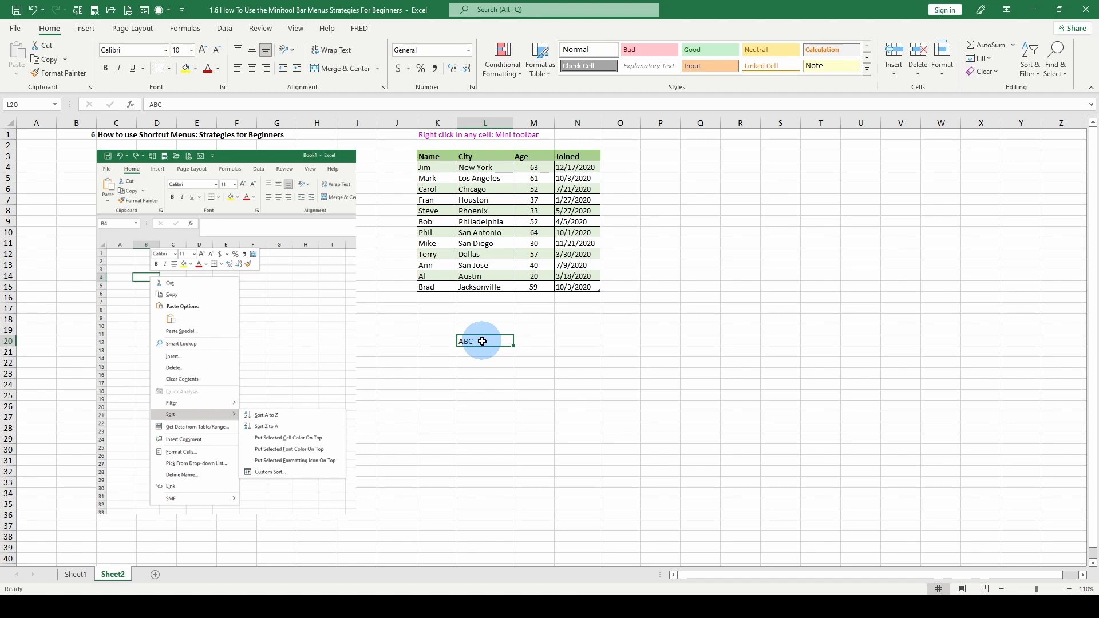
right_click(482, 342)
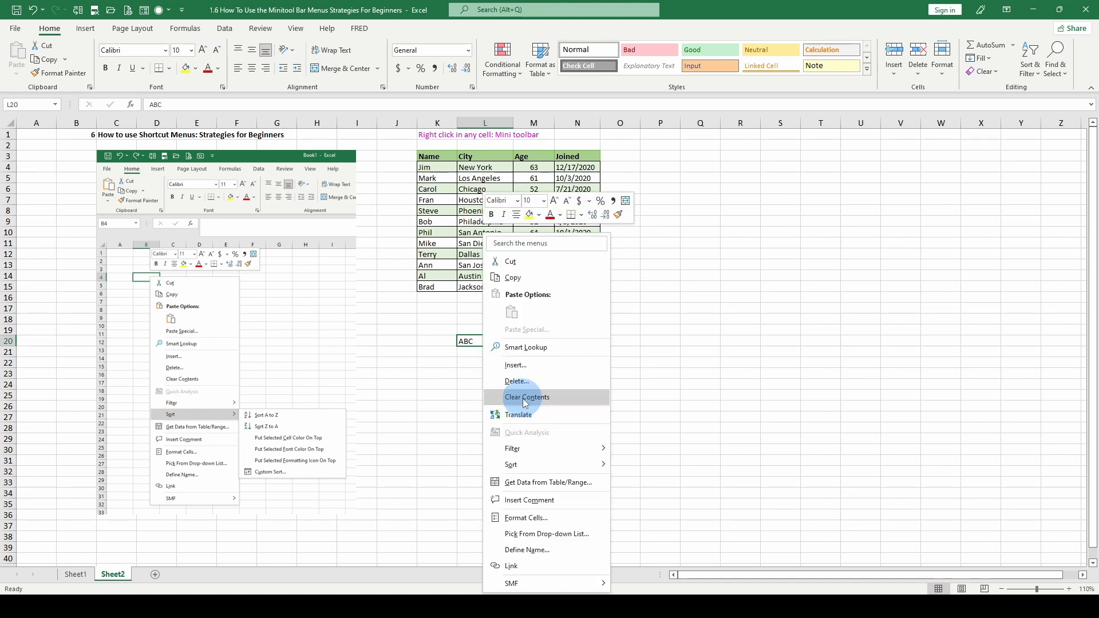
left_click(525, 399)
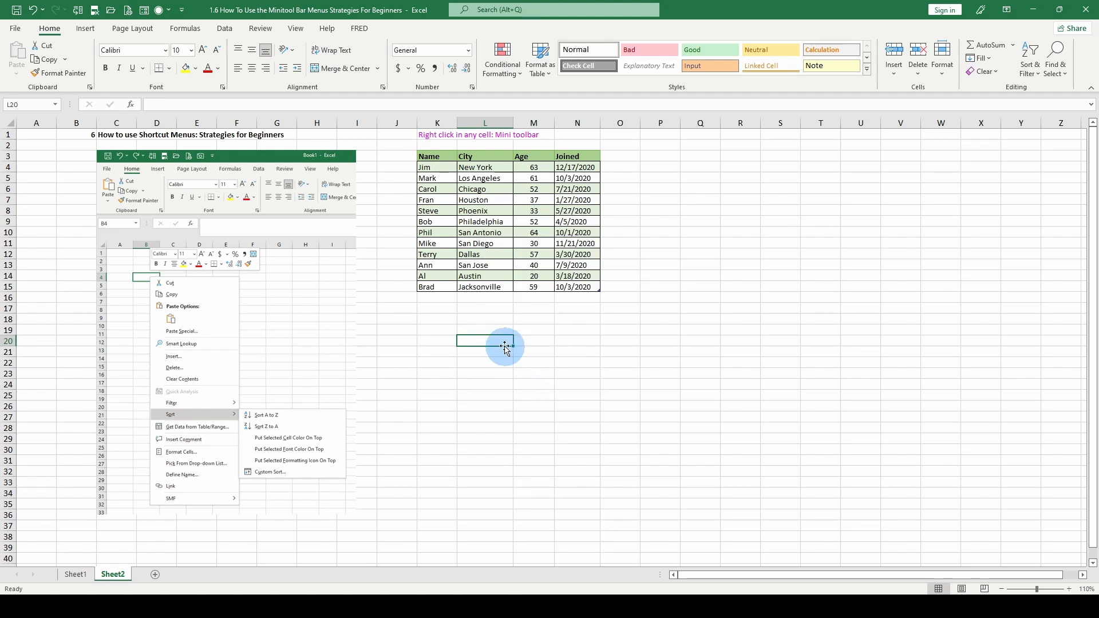
View the Clear options and the shortcut menu for cell L20 without applying any command.
left_click(992, 73)
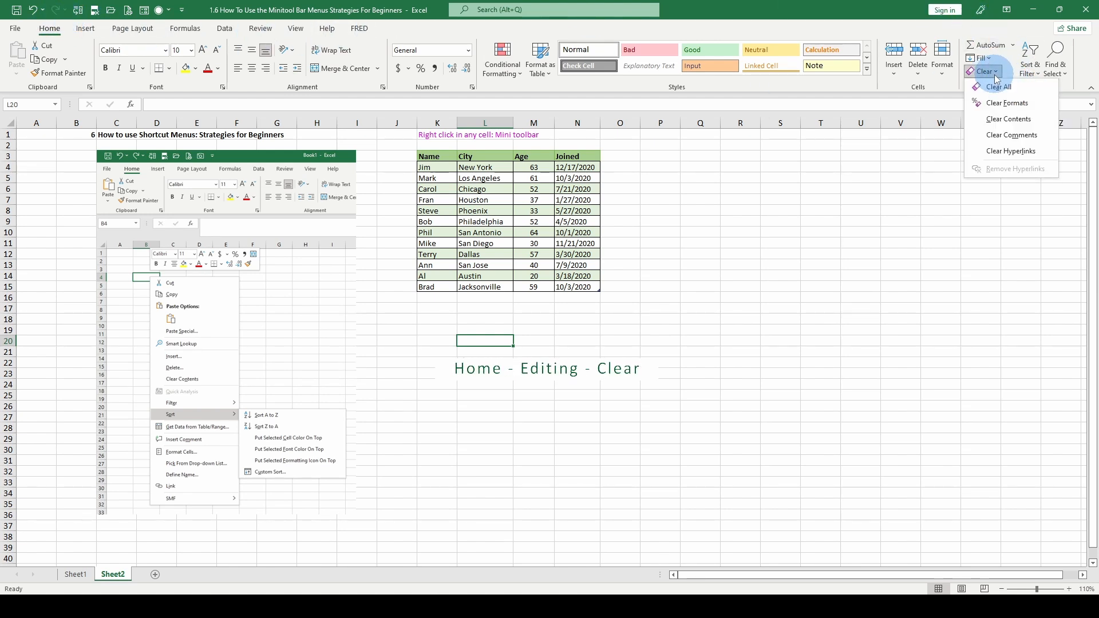
left_click(482, 341)
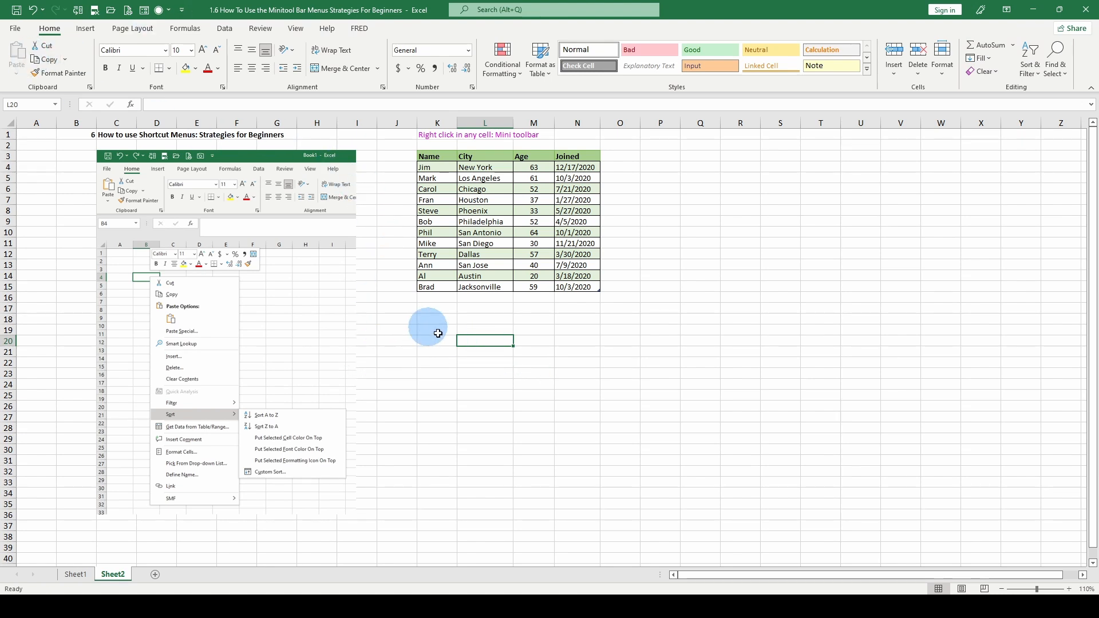
right_click(471, 338)
key("Escape")
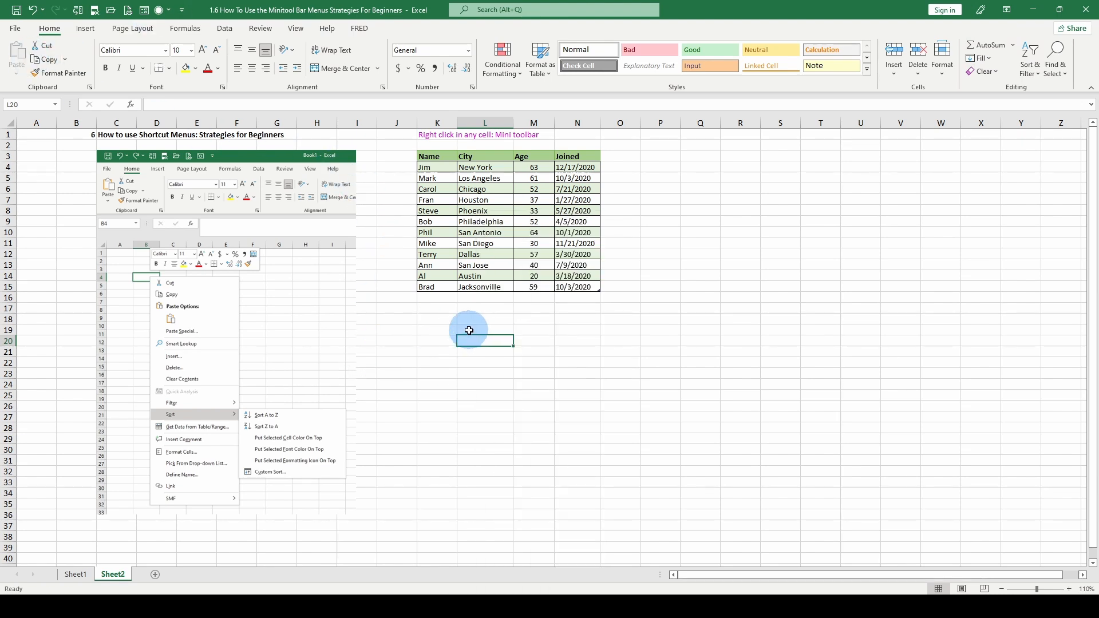
Inspect the Format Cells dialog for table cell K4, cancel it, and view the shortcut menu of empty cell L18.
right_click(438, 167)
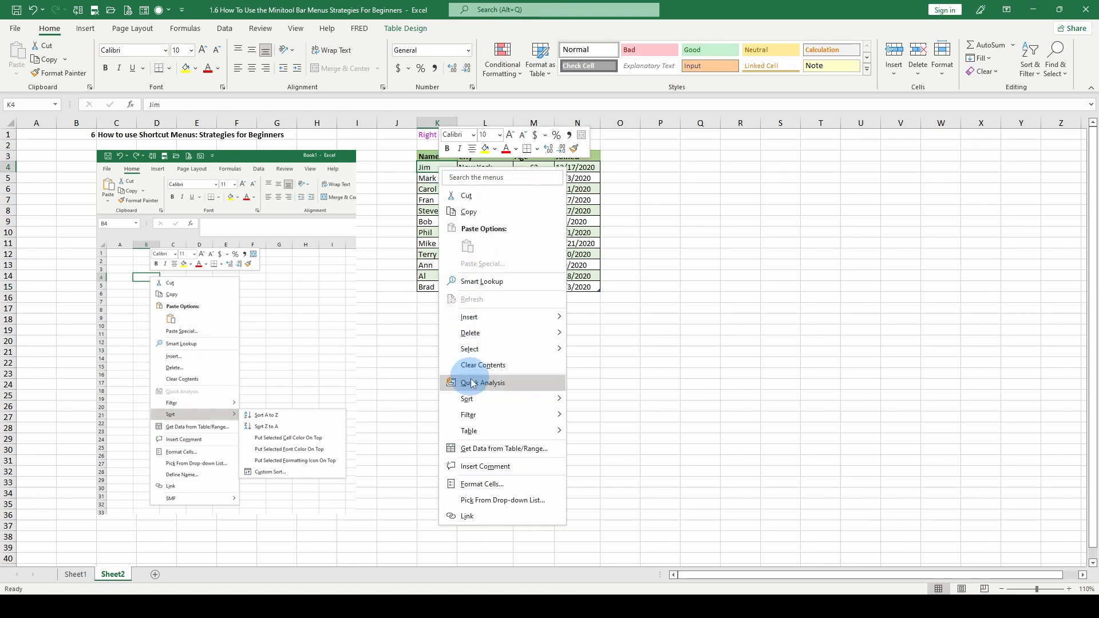
left_click(478, 485)
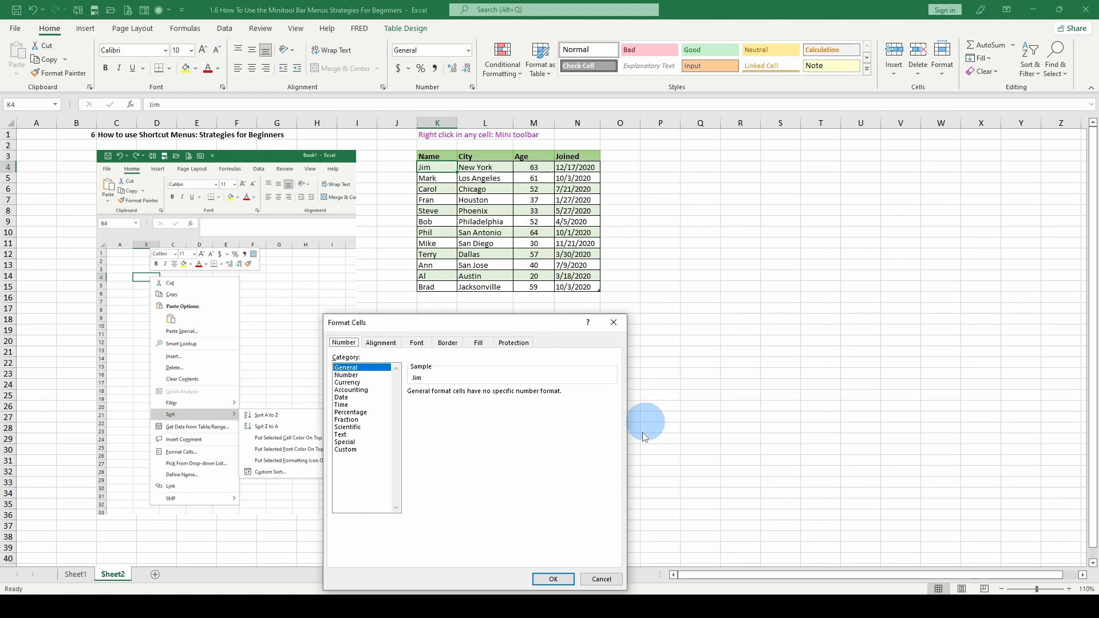
left_click(599, 579)
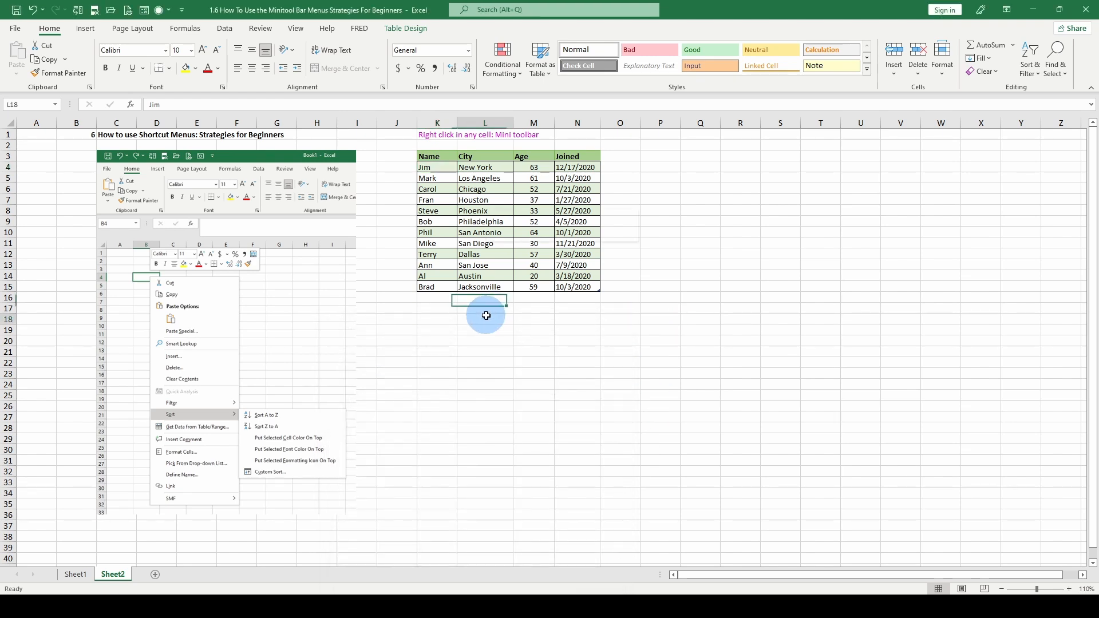
right_click(486, 315)
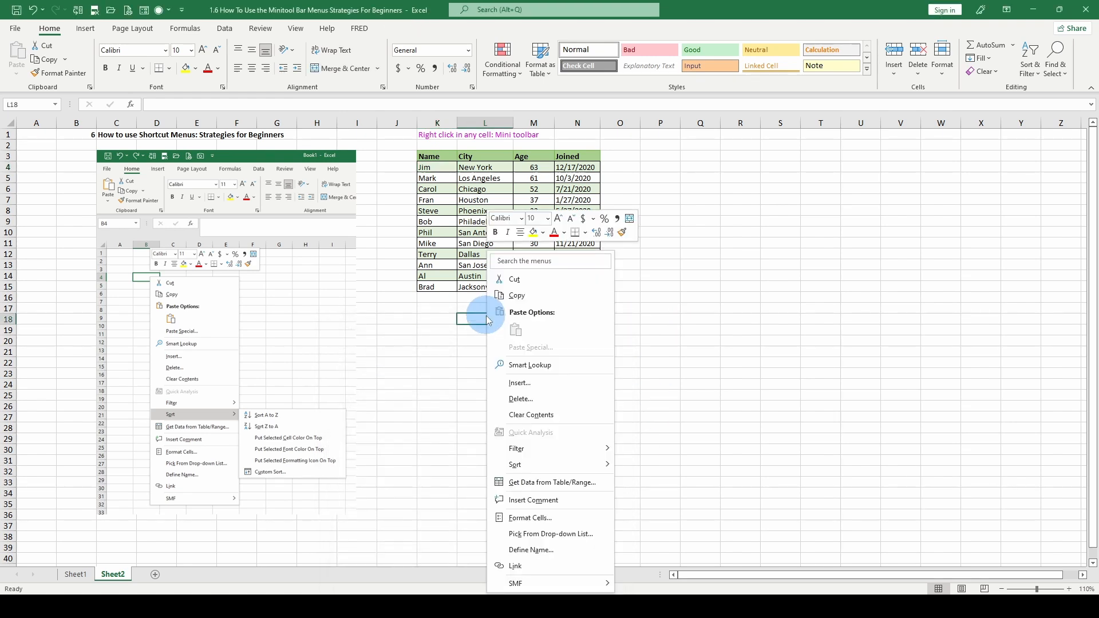
left_click(436, 172)
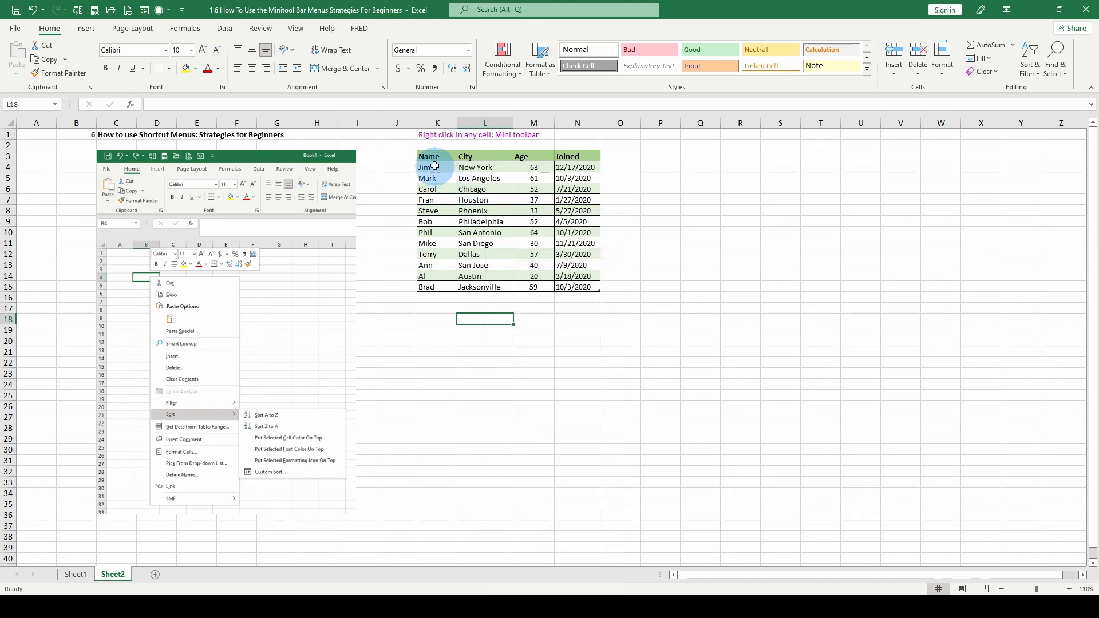
Sort the table data in K4:N15 by Name with Sort A to Z.
left_click_drag(434, 167, 574, 286)
left_click(225, 31)
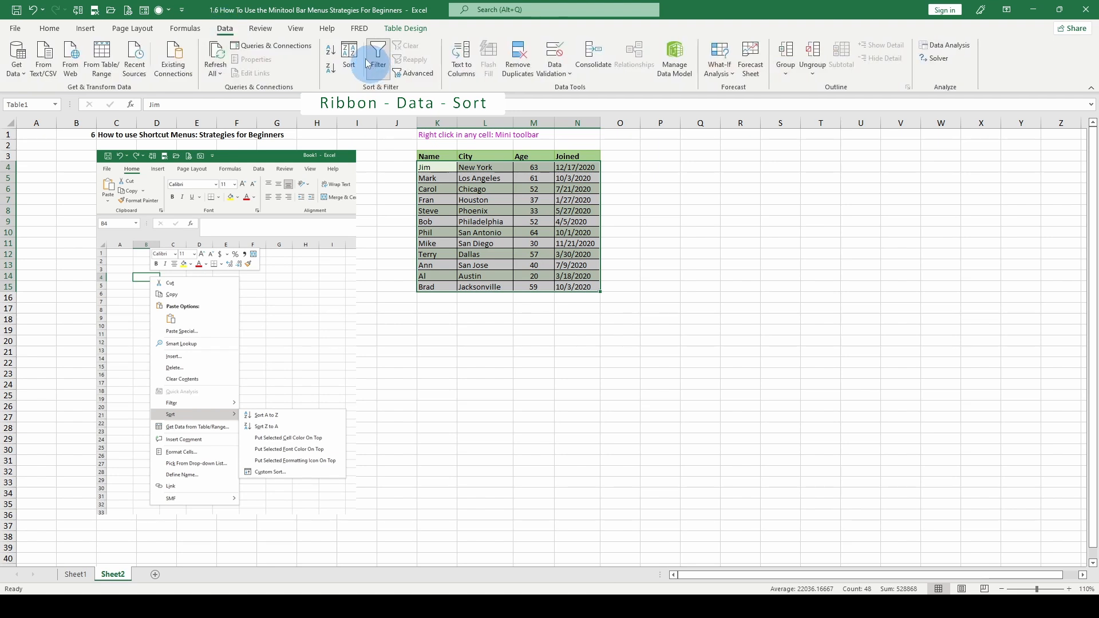
right_click(500, 204)
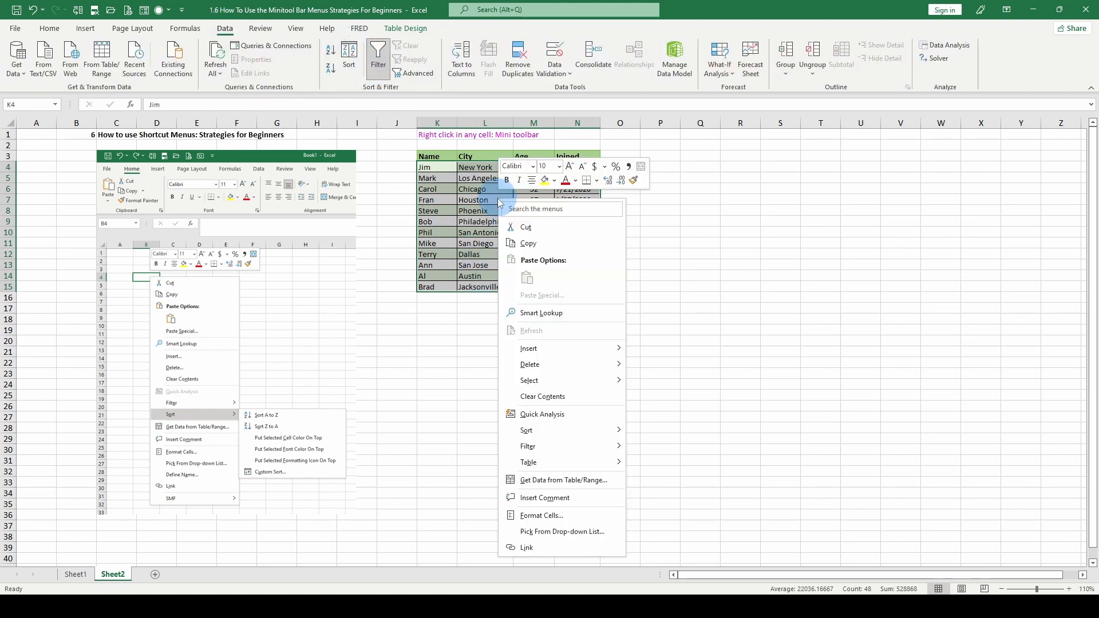
mouse_move(618, 432)
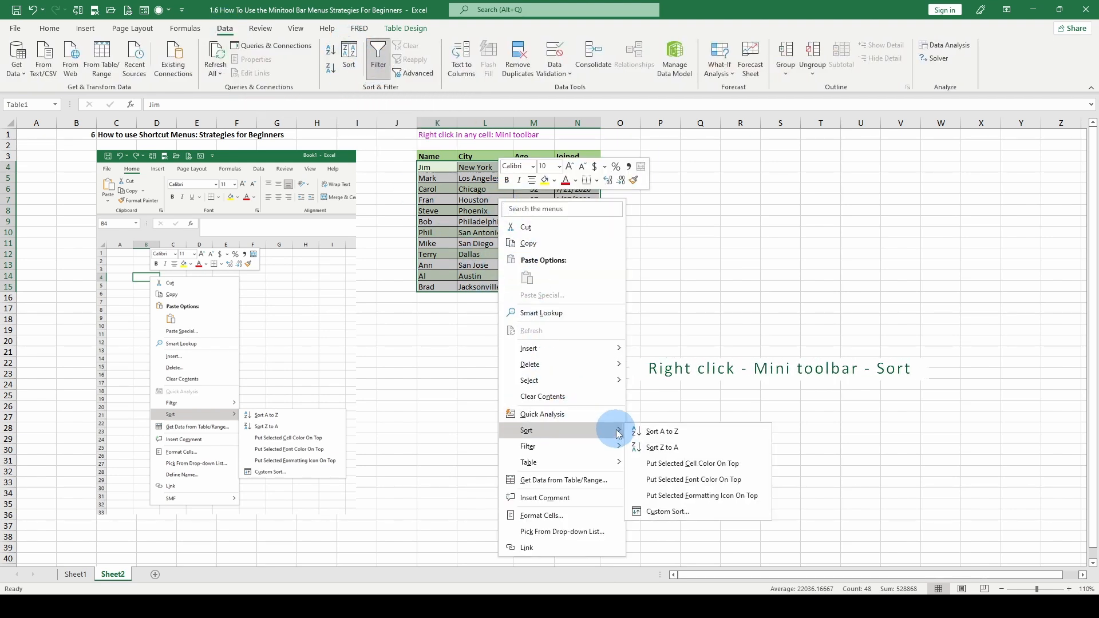
left_click(652, 438)
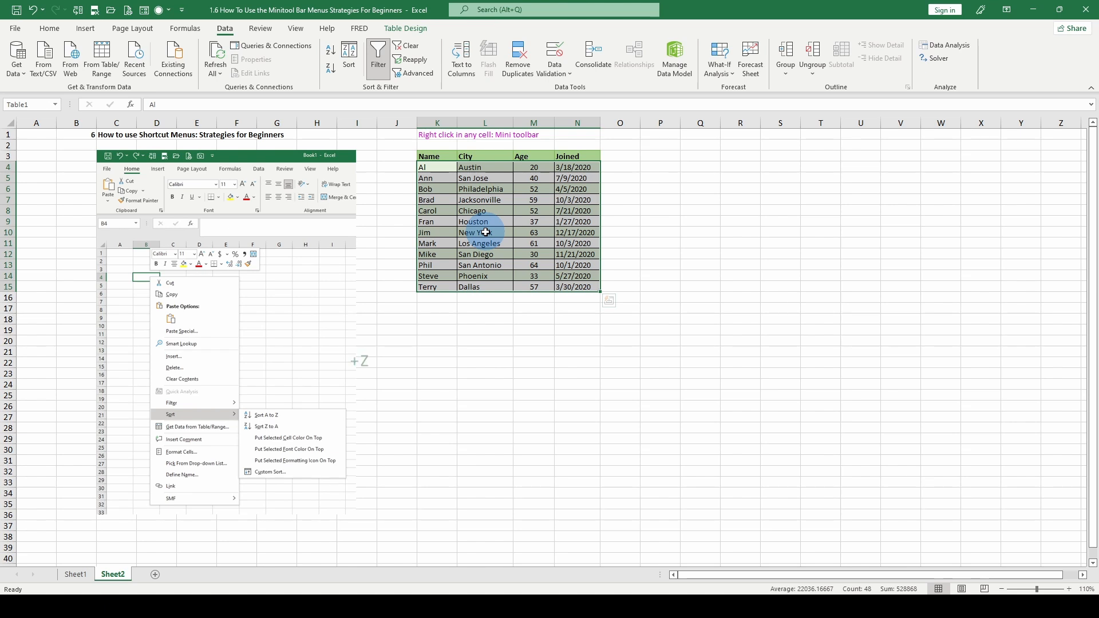
Enter the text Ctrl+Z in cell L19 and reselect that cell.
left_click(491, 331)
type("Ctrl")
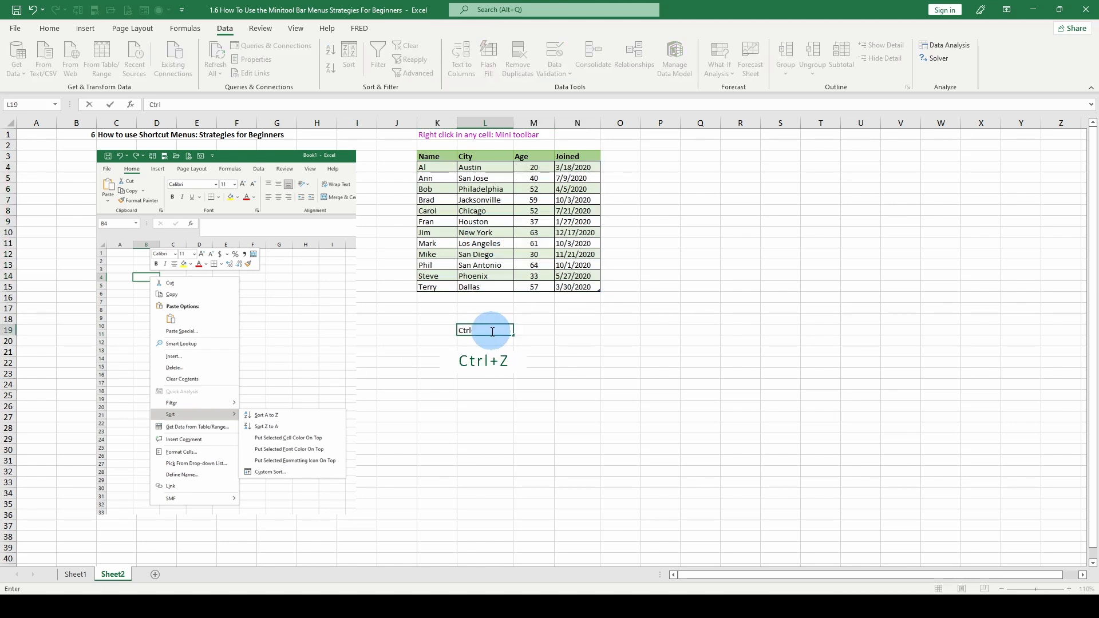
type("+Z")
left_click(449, 373)
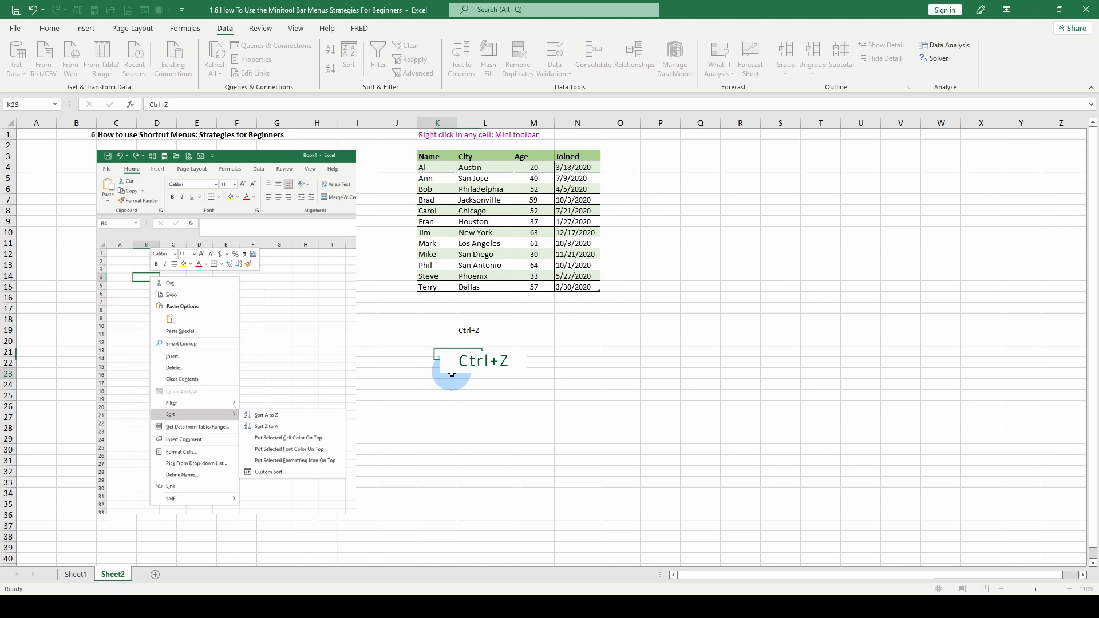
left_click(488, 331)
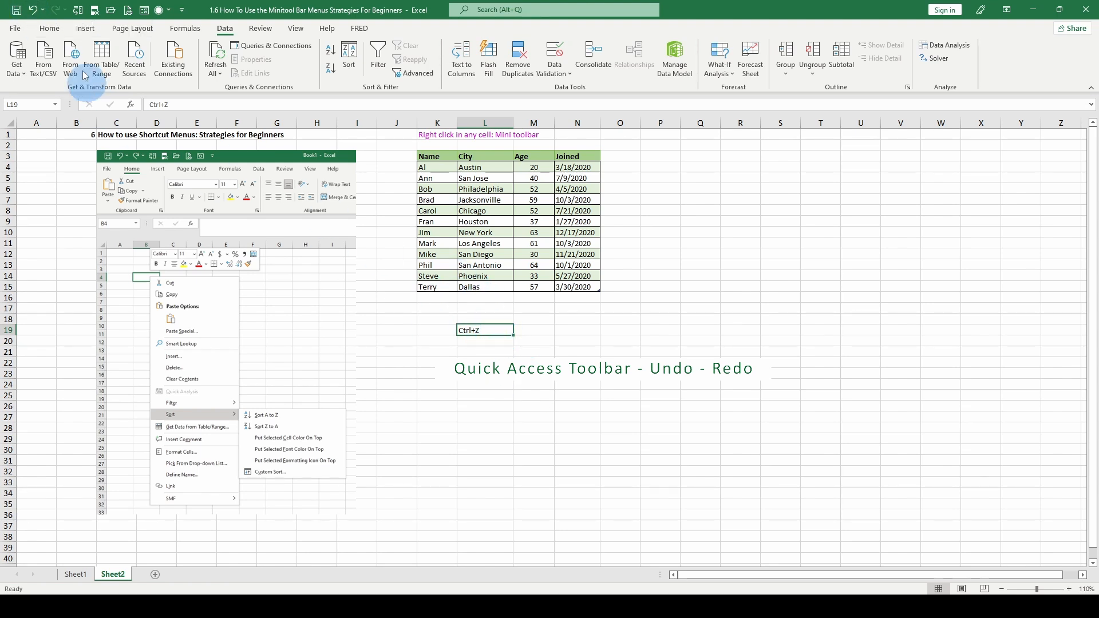
Undo the text entry in cell L19 and the A to Z sort of the table.
left_click(489, 362)
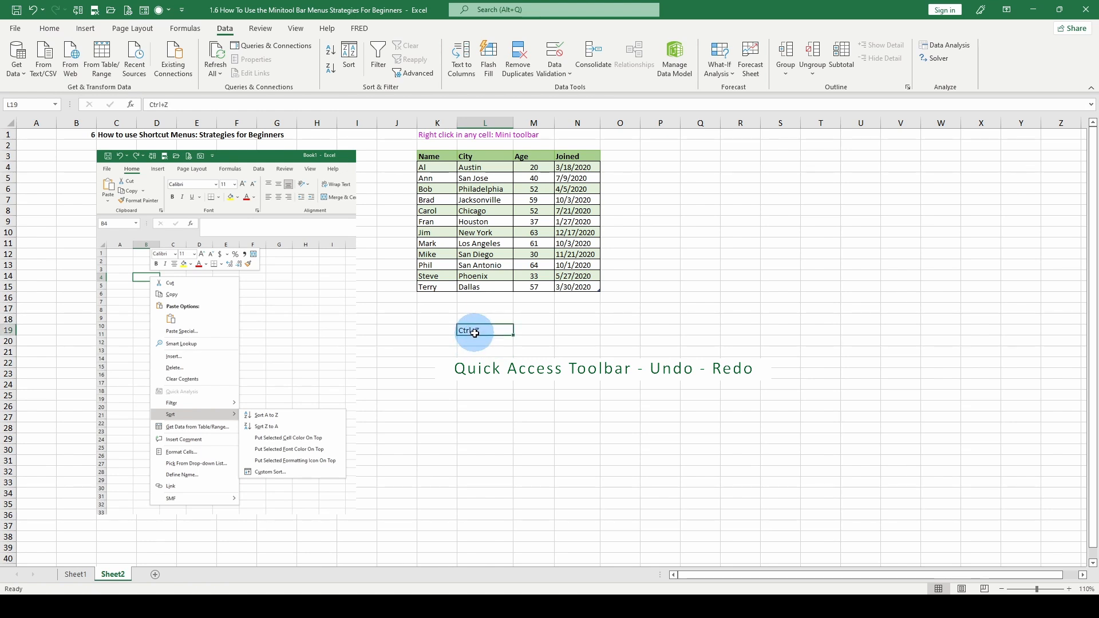
left_click(35, 10)
left_click(34, 9)
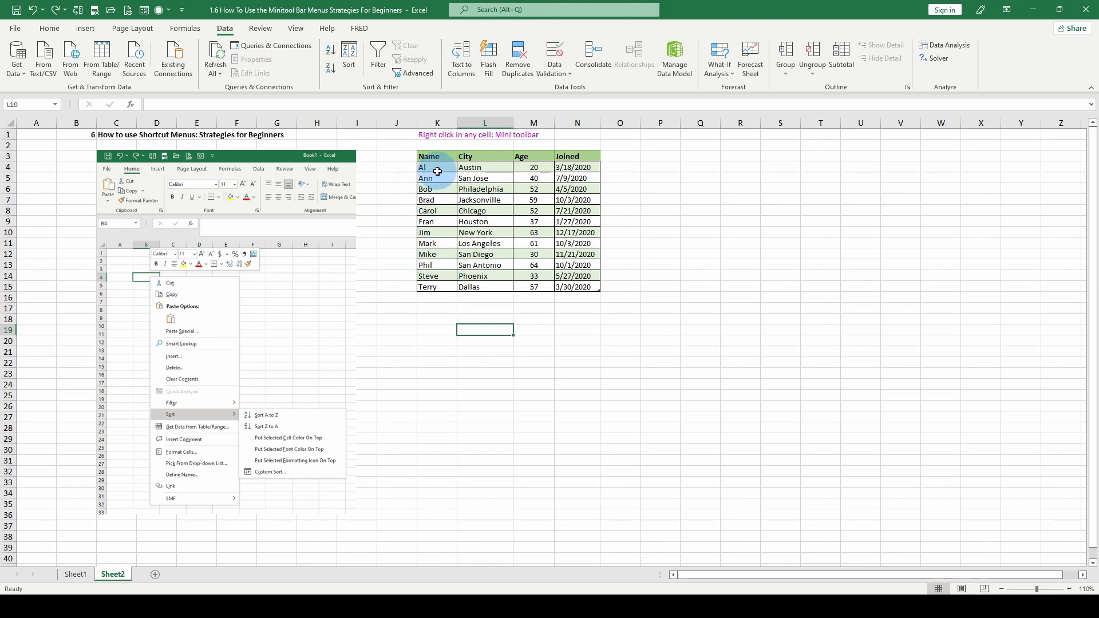
key("ctrl+z")
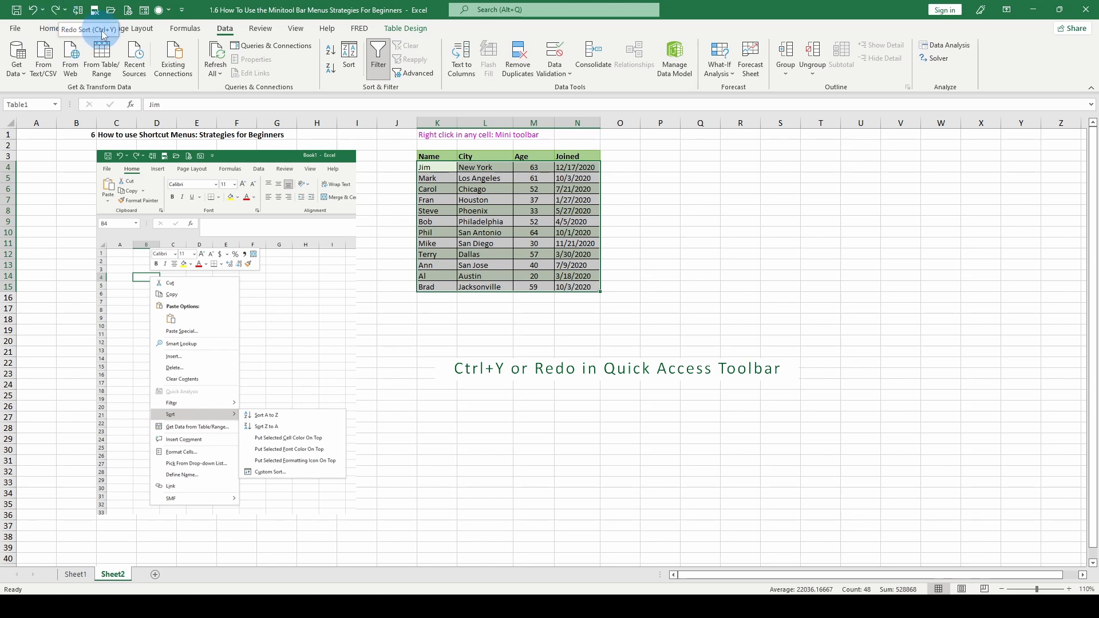
Redo the table's A to Z sort and undo it again to restore the original row order.
left_click(55, 11)
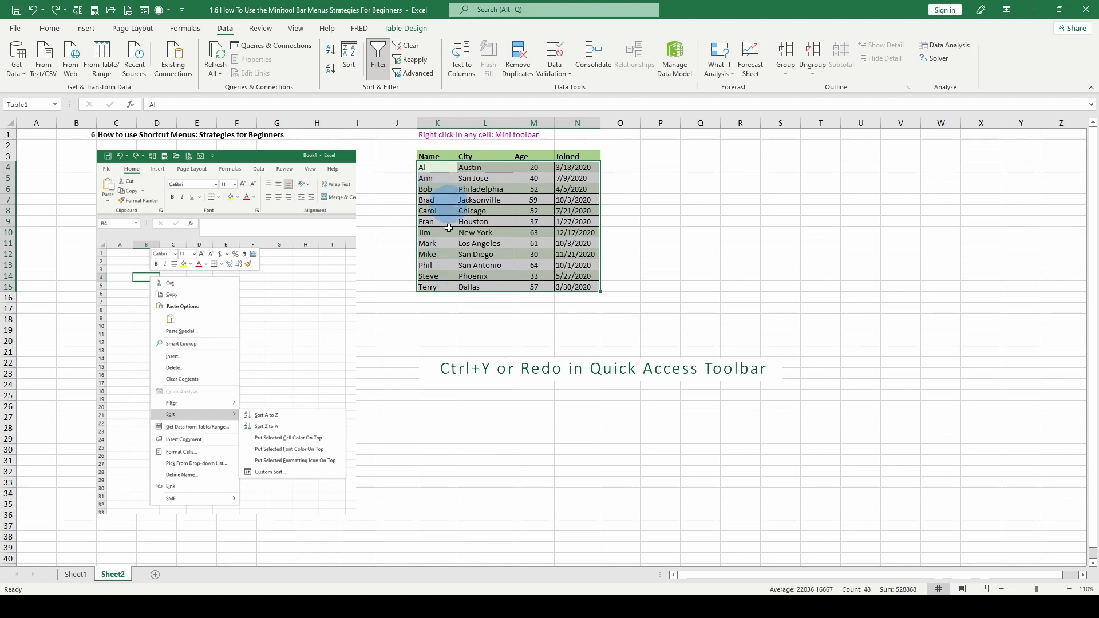
left_click(34, 11)
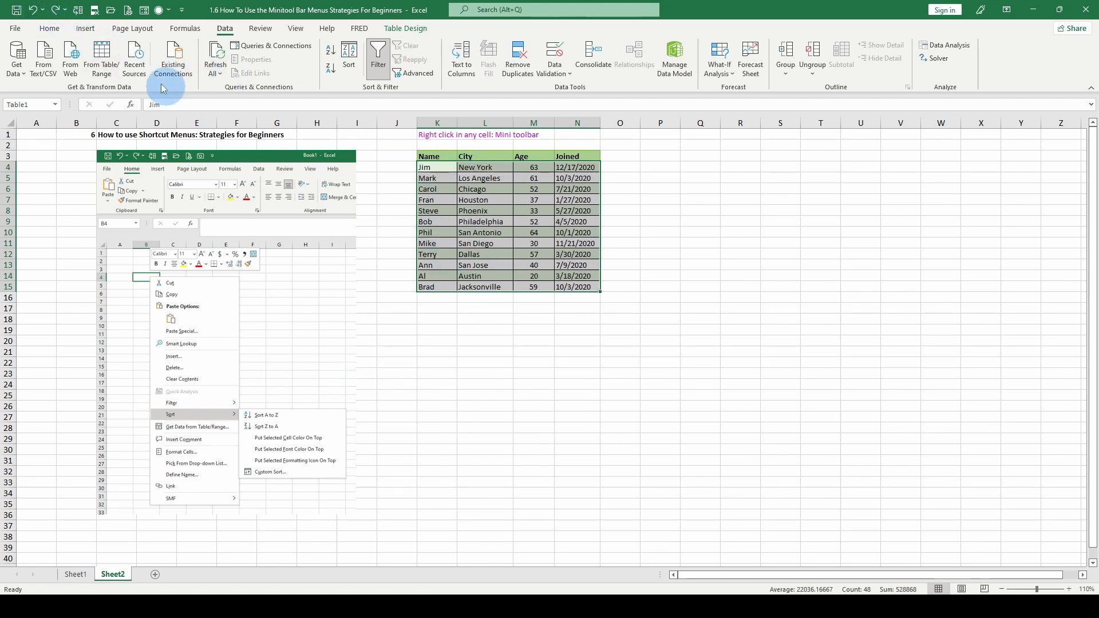
left_click(56, 12)
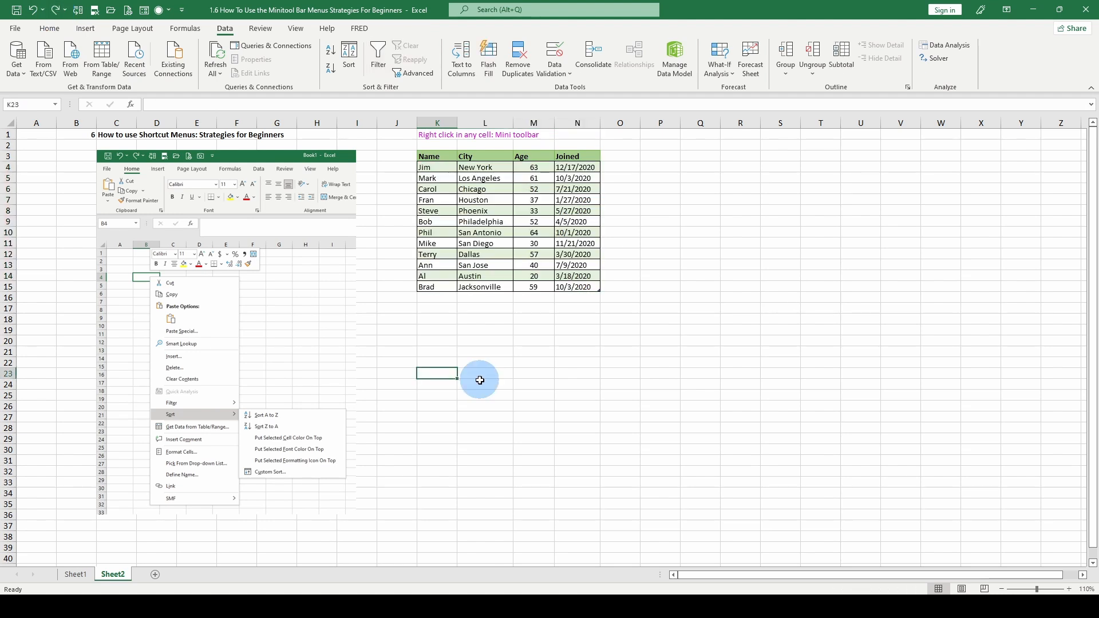